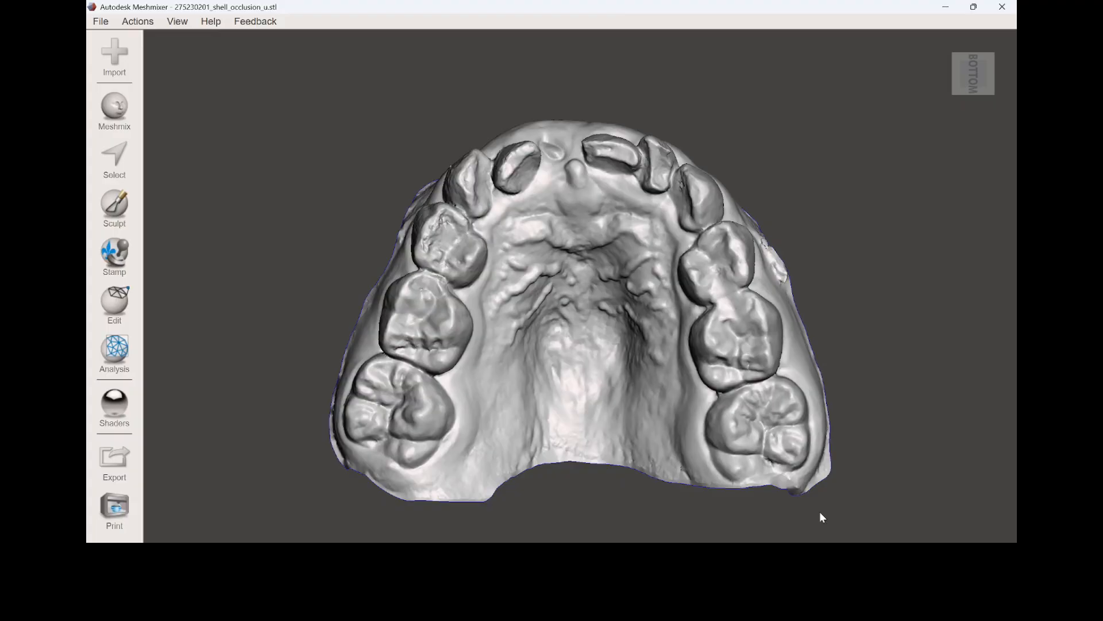
- Select the entire arch model, offset its surface by 0.1 mm, and clear the selection
{"action": "left_click", "coordinate": [109, 167]}
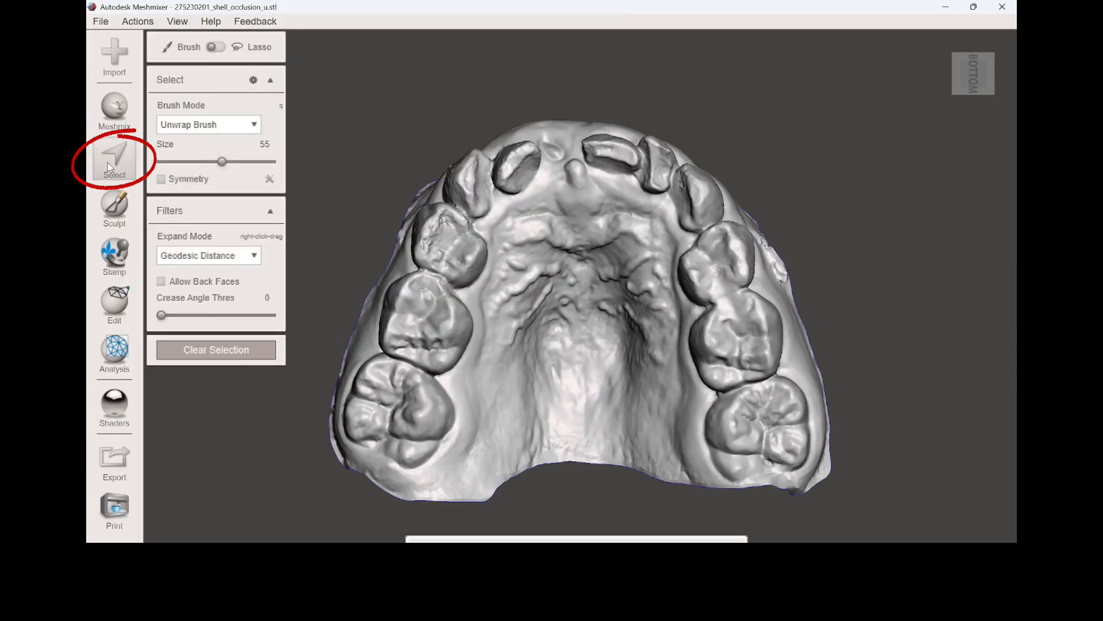
{"action": "key", "text": "ctrl+a"}
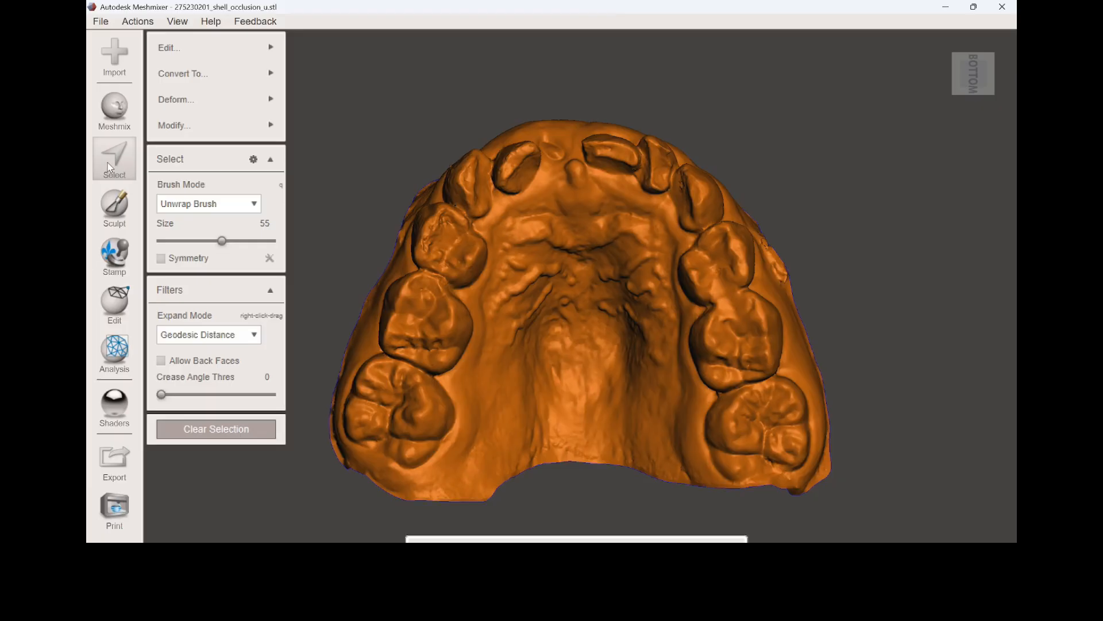
{"action": "mouse_move", "coordinate": [253, 49]}
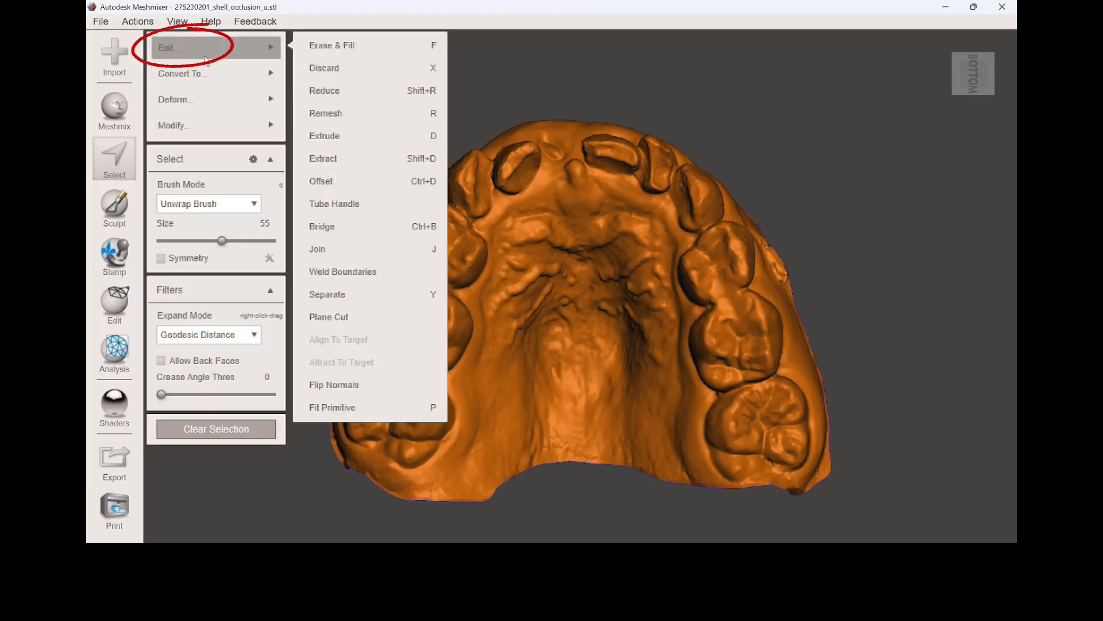
{"action": "left_click", "coordinate": [364, 179]}
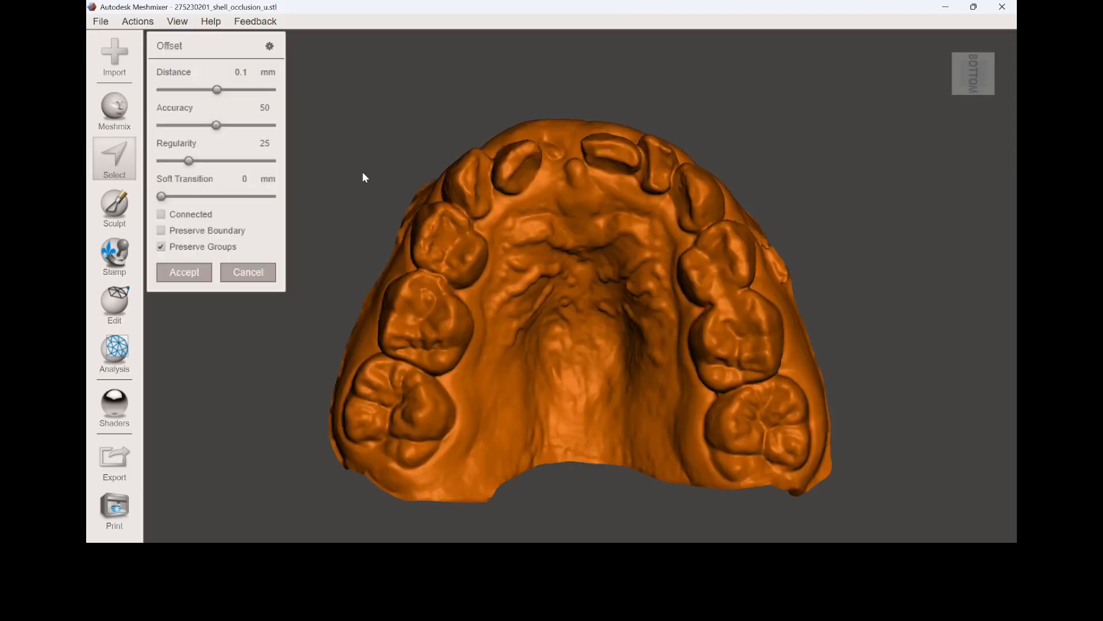
{"action": "left_click", "coordinate": [246, 73]}
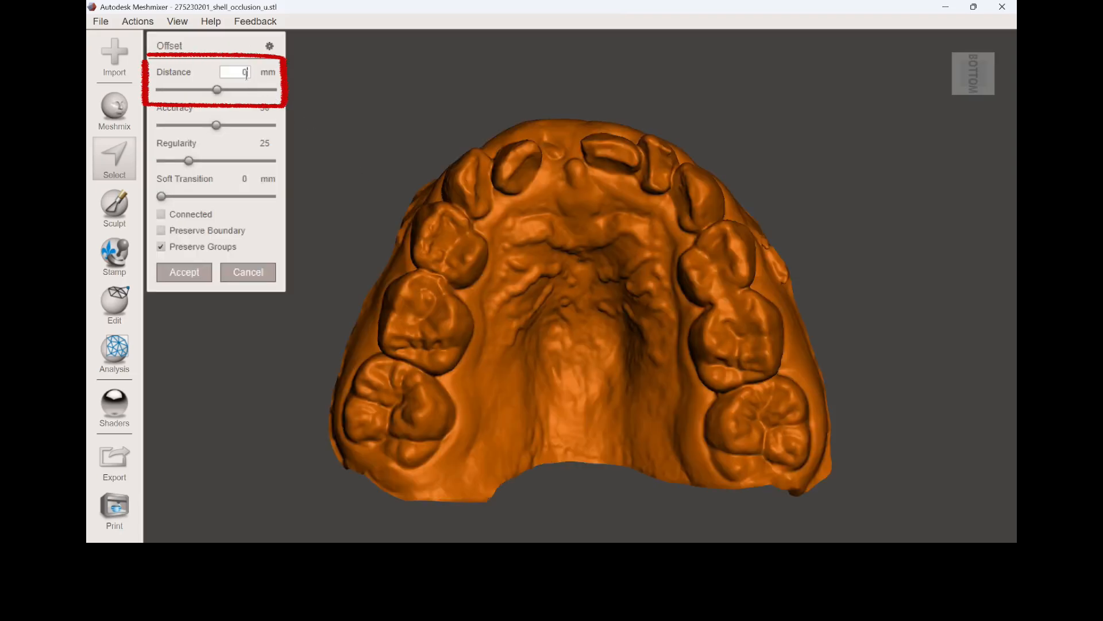
{"action": "type", "text": "0.1"}
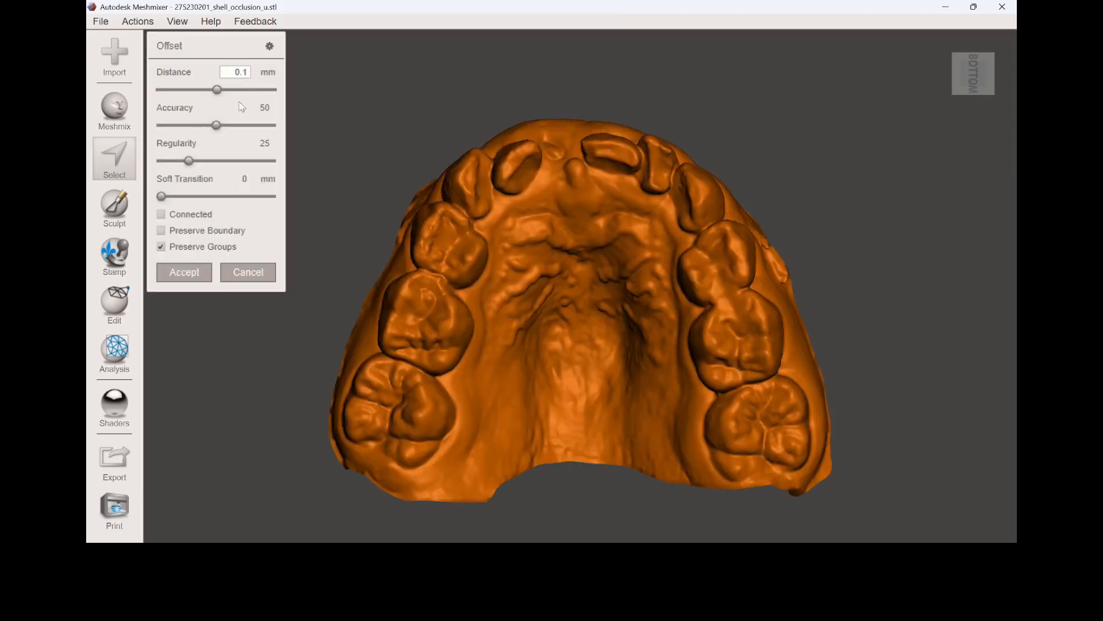
{"action": "left_click", "coordinate": [182, 275]}
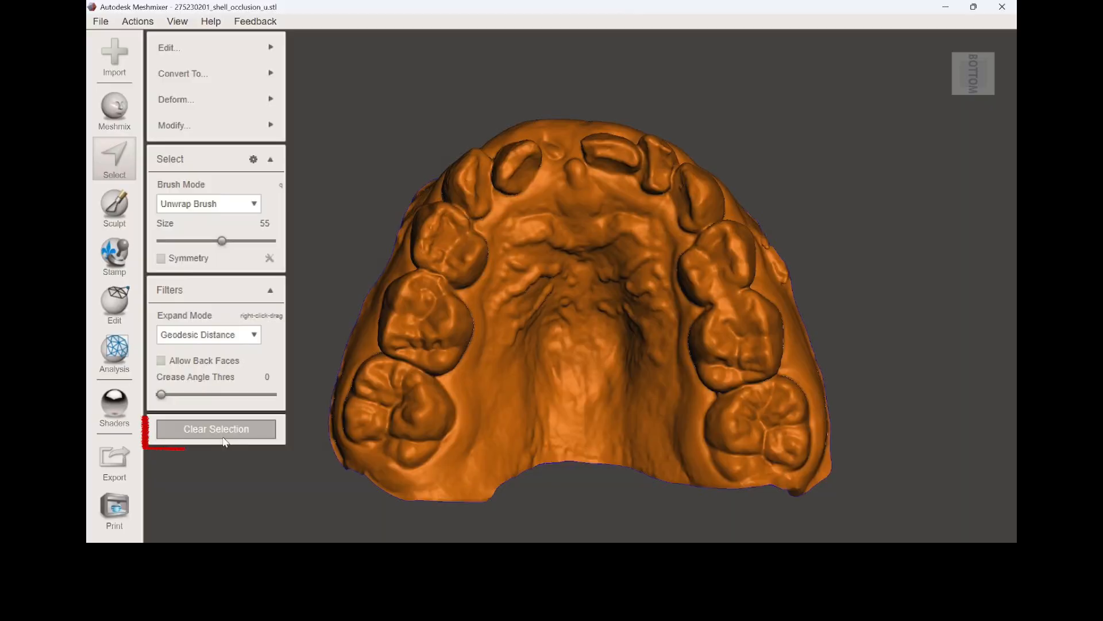
{"action": "left_click", "coordinate": [223, 438]}
- Outline the palatal plate area with a size 30 Unwrap Brush, following the inner gum margins and crossing the palate between the rear molars
{"action": "right_click_drag", "start_coordinate": [551, 345], "coordinate": [253, 277]}
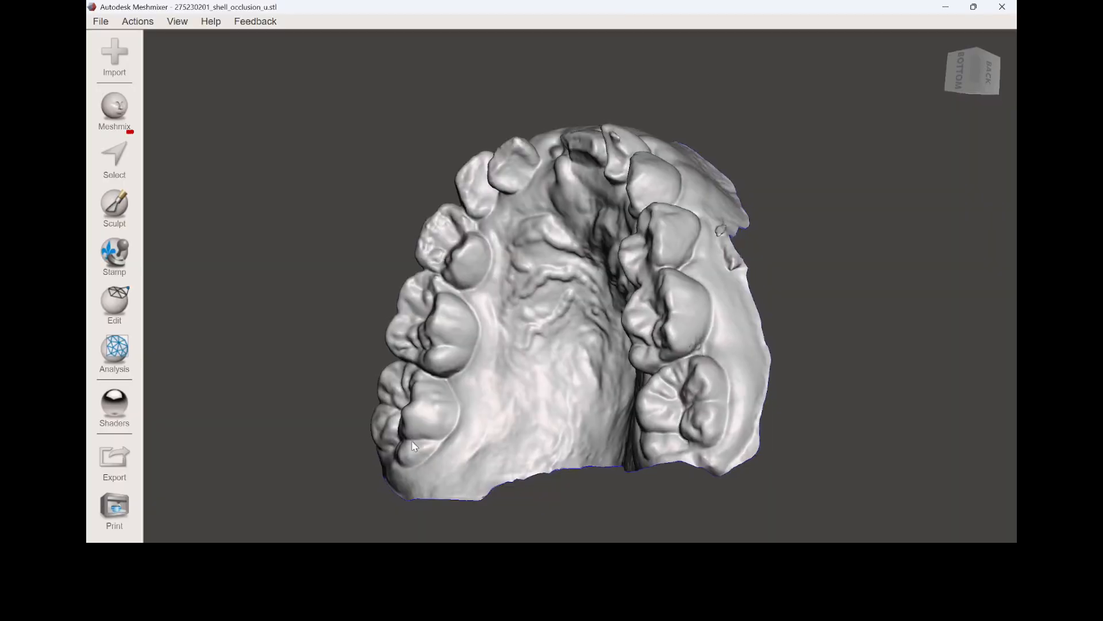
{"action": "left_click", "coordinate": [116, 163]}
{"action": "mouse_move", "coordinate": [457, 413]}
{"action": "left_mouse_down"}
{"action": "mouse_move", "coordinate": [451, 378]}
{"action": "mouse_move", "coordinate": [480, 356]}
{"action": "mouse_move", "coordinate": [483, 314]}
{"action": "mouse_move", "coordinate": [463, 294]}
{"action": "mouse_move", "coordinate": [492, 240]}
{"action": "left_mouse_up"}
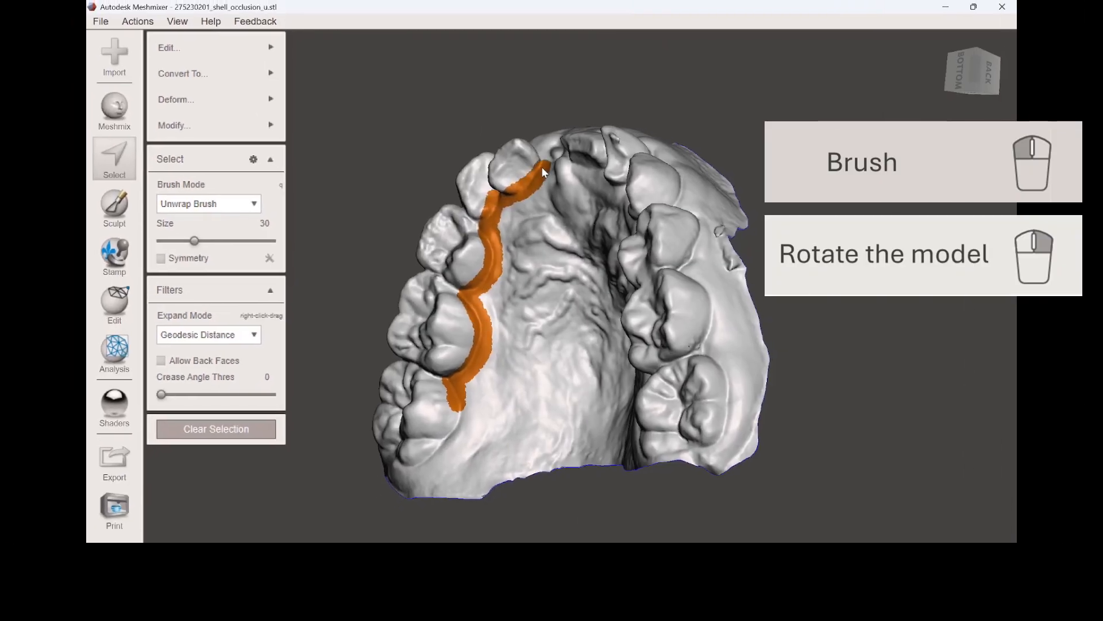
{"action": "right_click_drag", "start_coordinate": [542, 166], "coordinate": [738, 182]}
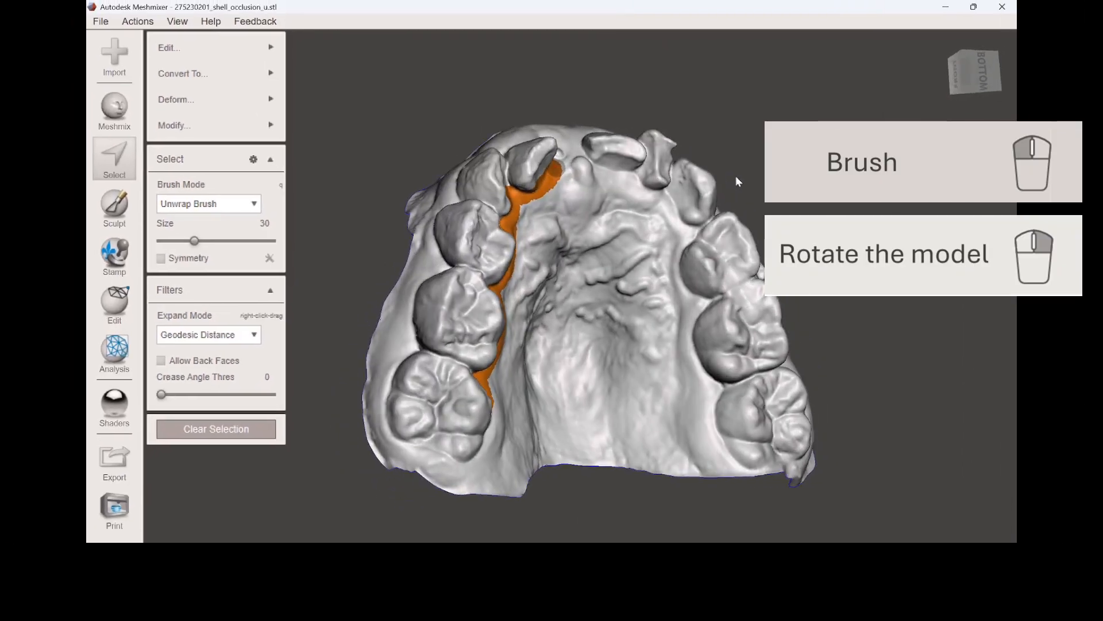
{"action": "left_click_drag", "start_coordinate": [563, 168], "coordinate": [636, 187]}
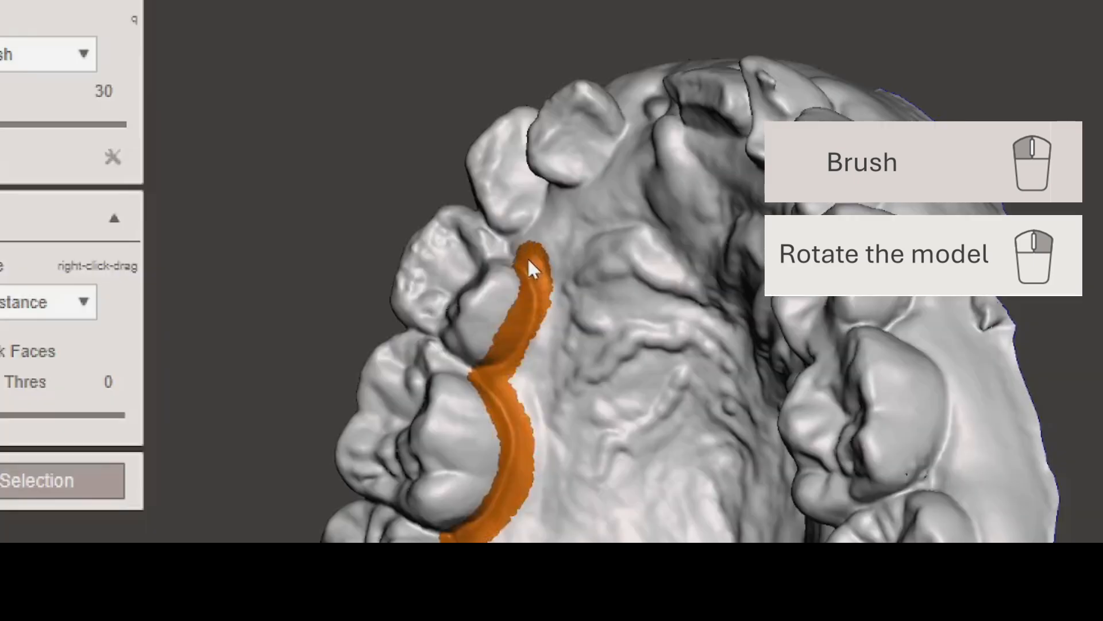
{"action": "left_click_drag", "start_coordinate": [529, 260], "coordinate": [512, 281]}
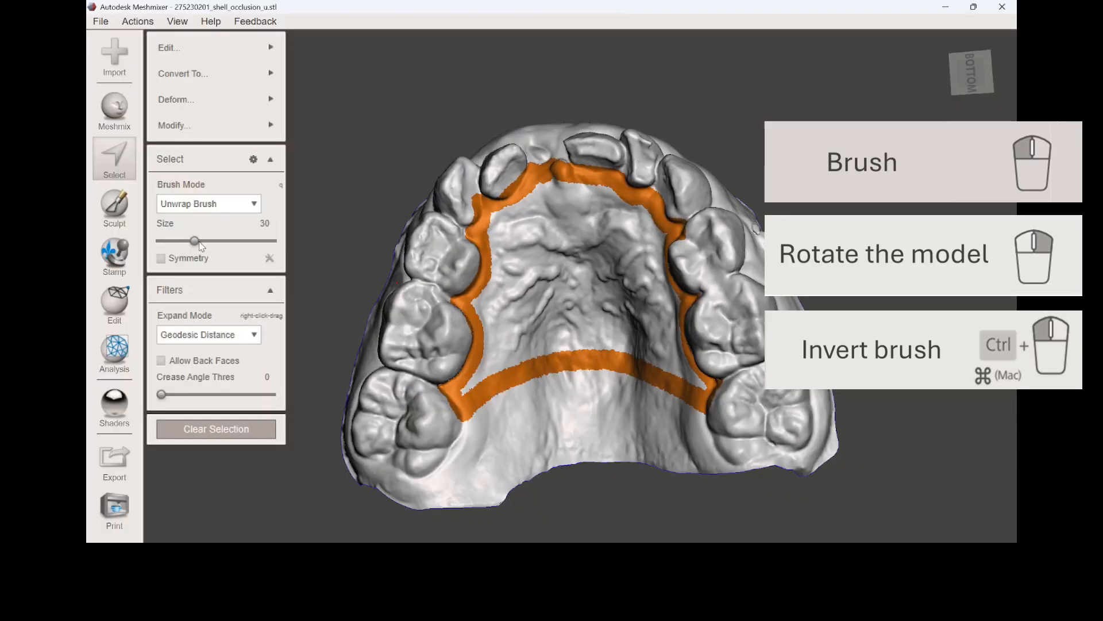
- Set the selection brush size to 41 and fill in the palate area inside the outline
{"action": "left_click_drag", "start_coordinate": [194, 241], "coordinate": [206, 241]}
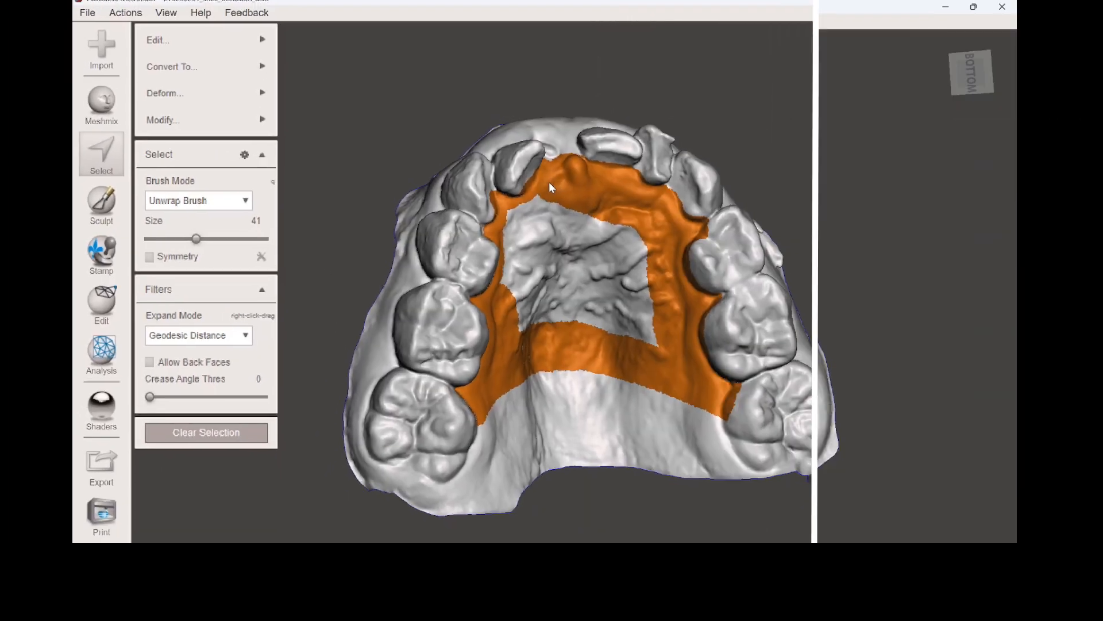
{"action": "mouse_move", "coordinate": [550, 182]}
{"action": "left_mouse_down"}
{"action": "mouse_move", "coordinate": [515, 222]}
{"action": "mouse_move", "coordinate": [512, 275]}
{"action": "mouse_move", "coordinate": [529, 320]}
{"action": "mouse_move", "coordinate": [648, 337]}
{"action": "mouse_move", "coordinate": [632, 242]}
{"action": "left_mouse_up"}
{"action": "mouse_move", "coordinate": [567, 226]}
{"action": "left_mouse_down"}
{"action": "mouse_move", "coordinate": [526, 267]}
{"action": "mouse_move", "coordinate": [531, 293]}
{"action": "mouse_move", "coordinate": [544, 250]}
{"action": "left_mouse_up"}
- Smooth the boundary of the palate selection with Smoothness 50, Preserve Shape 50, 30 iterations and 2 border rings
{"action": "right_click_drag", "start_coordinate": [599, 273], "coordinate": [642, 273]}
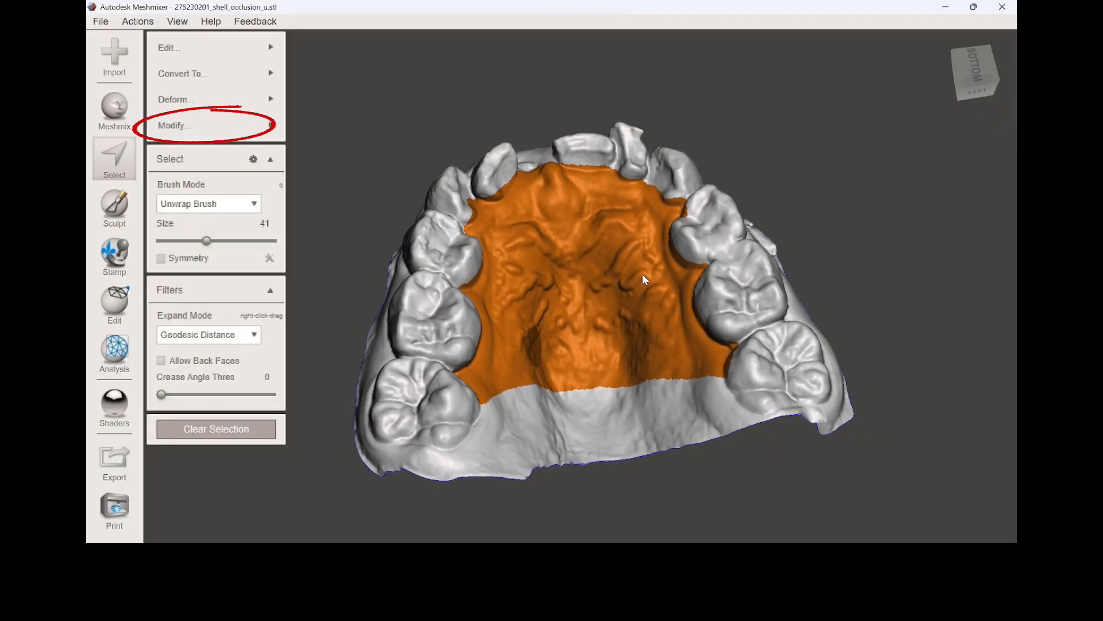
{"action": "left_click", "coordinate": [218, 126]}
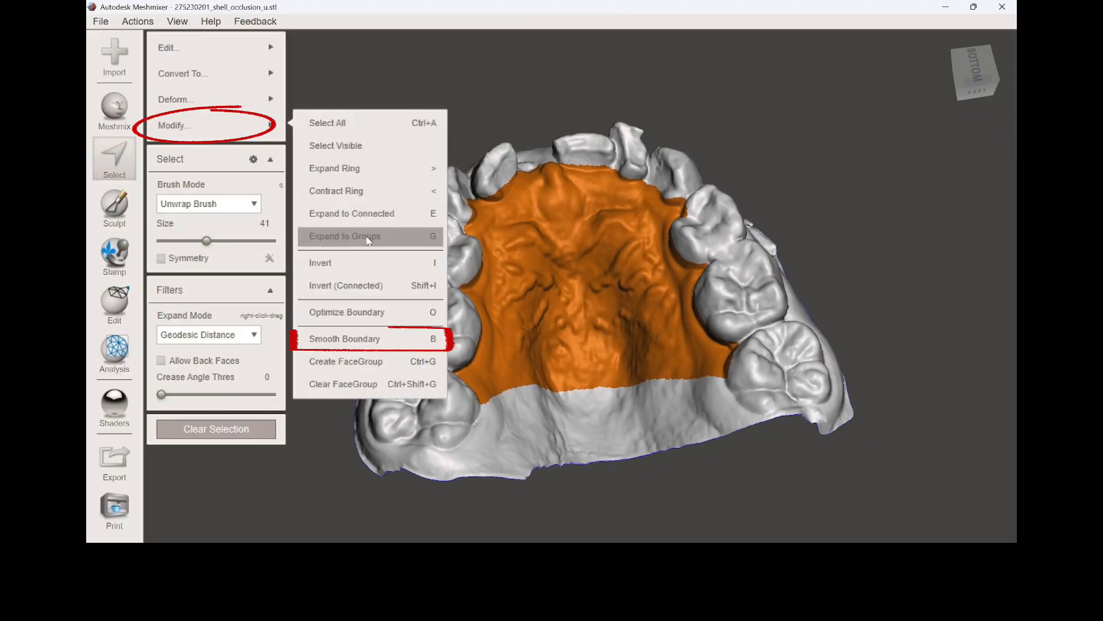
{"action": "left_click", "coordinate": [388, 338]}
{"action": "right_click_drag", "start_coordinate": [388, 339], "coordinate": [499, 364]}
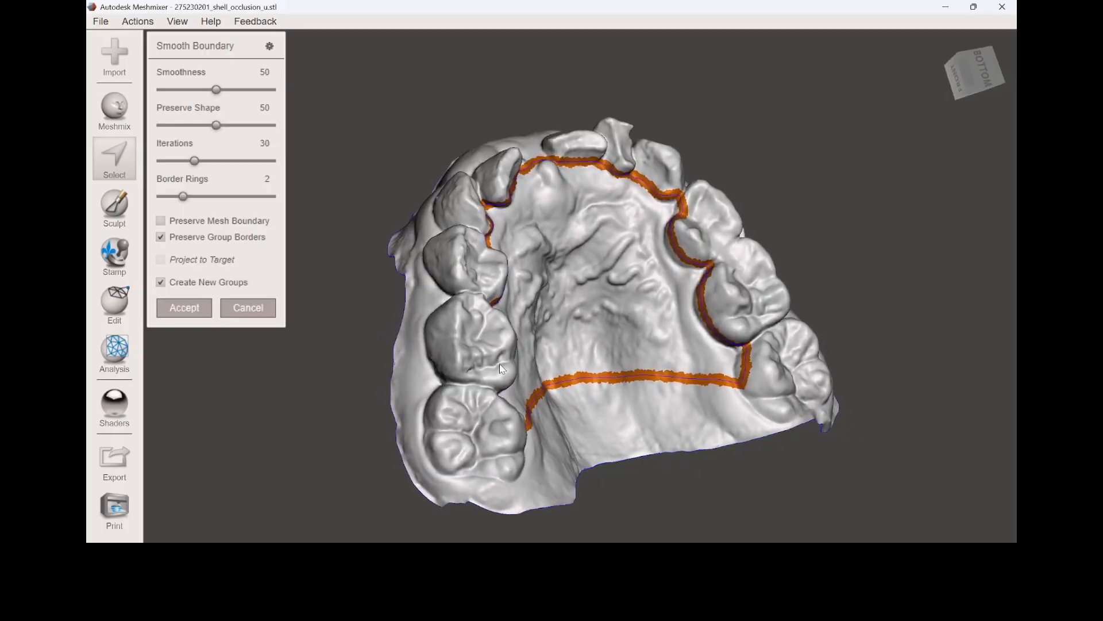
{"action": "left_click", "coordinate": [185, 309]}
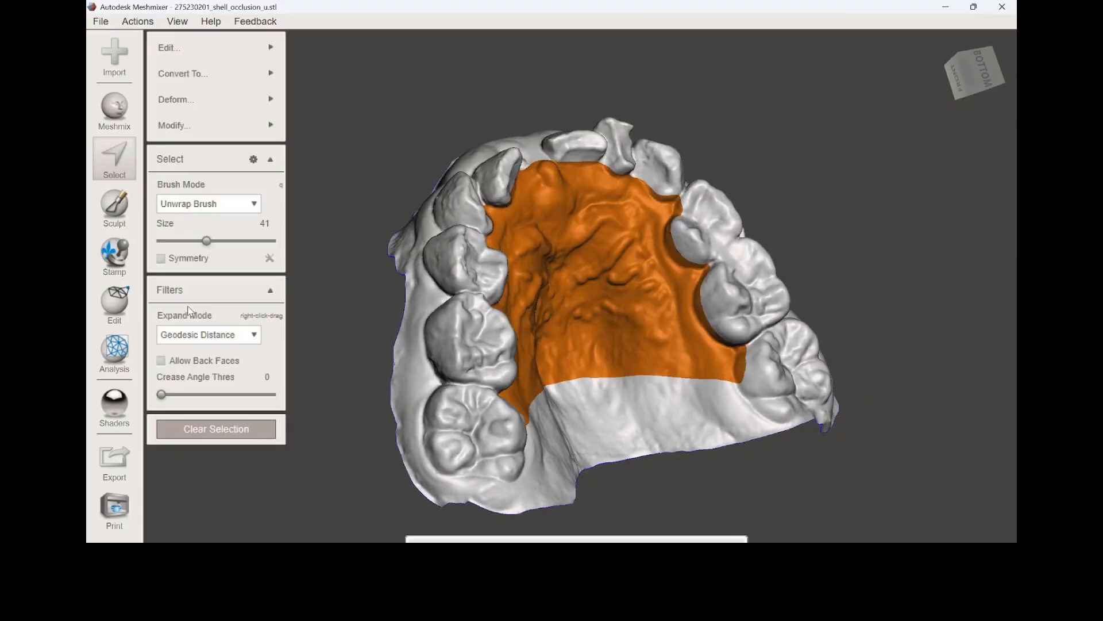
- Separate the selected palate area into its own object and hide the original arch model
{"action": "mouse_move", "coordinate": [217, 57]}
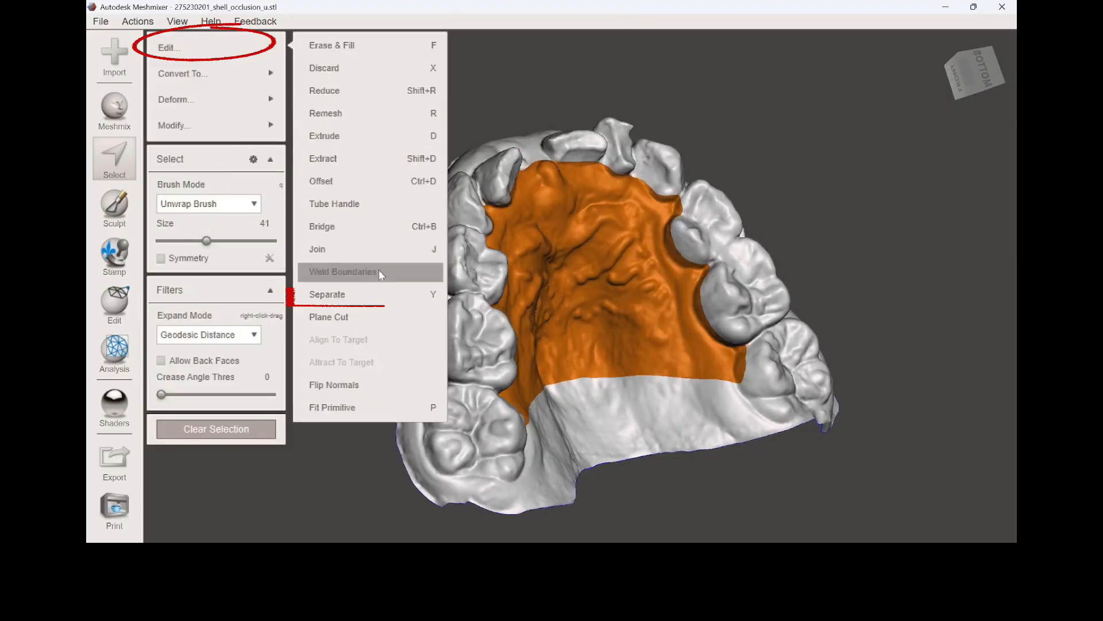
{"action": "left_click", "coordinate": [379, 295]}
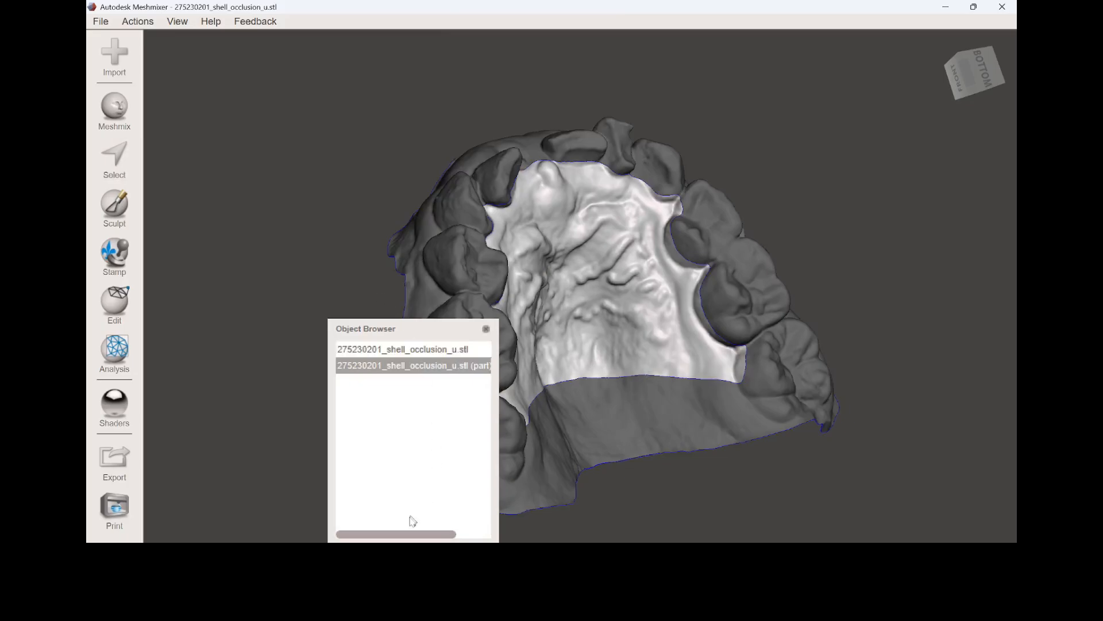
{"action": "scroll", "coordinate": [412, 520], "scroll_direction": "right", "scroll_amount": 2}
{"action": "left_click", "coordinate": [483, 350]}
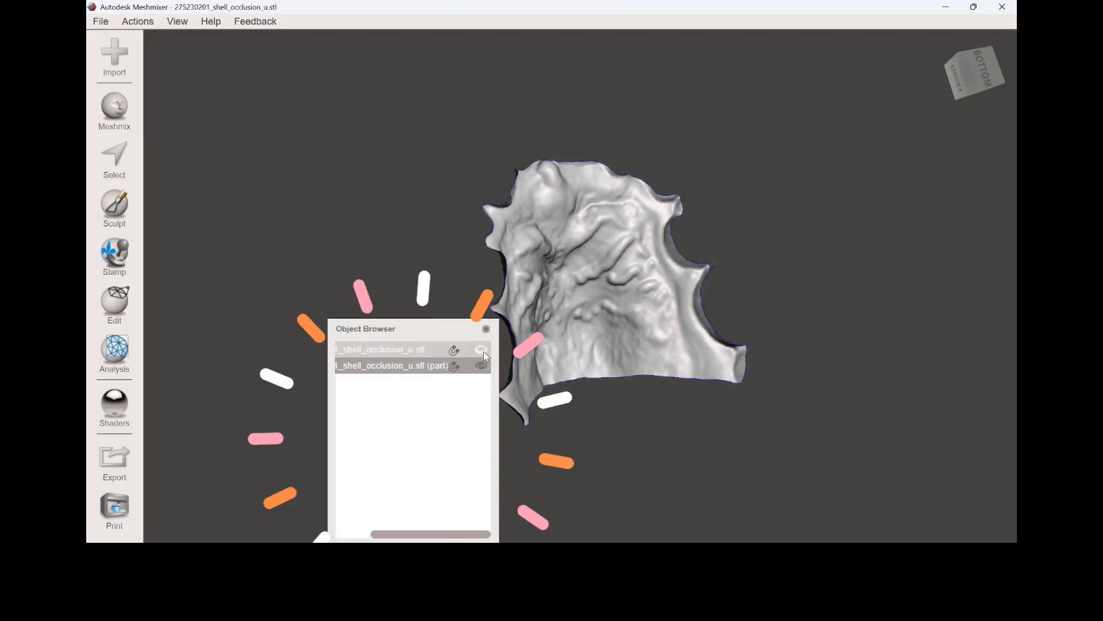
{"action": "left_click", "coordinate": [483, 350]}
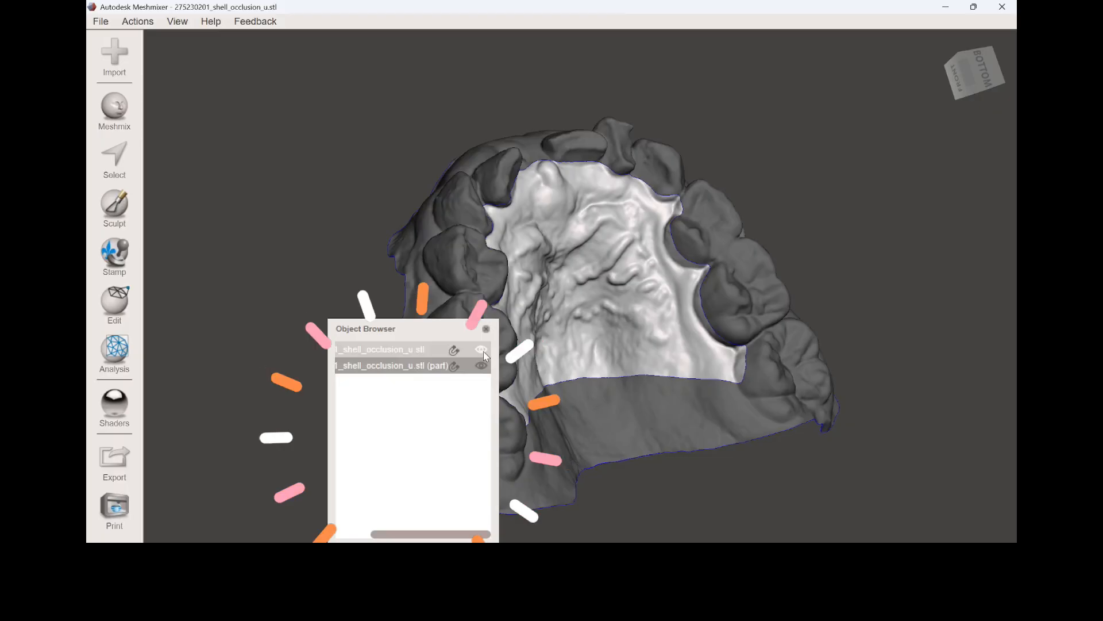
{"action": "right_click_drag", "start_coordinate": [808, 384], "coordinate": [582, 381]}
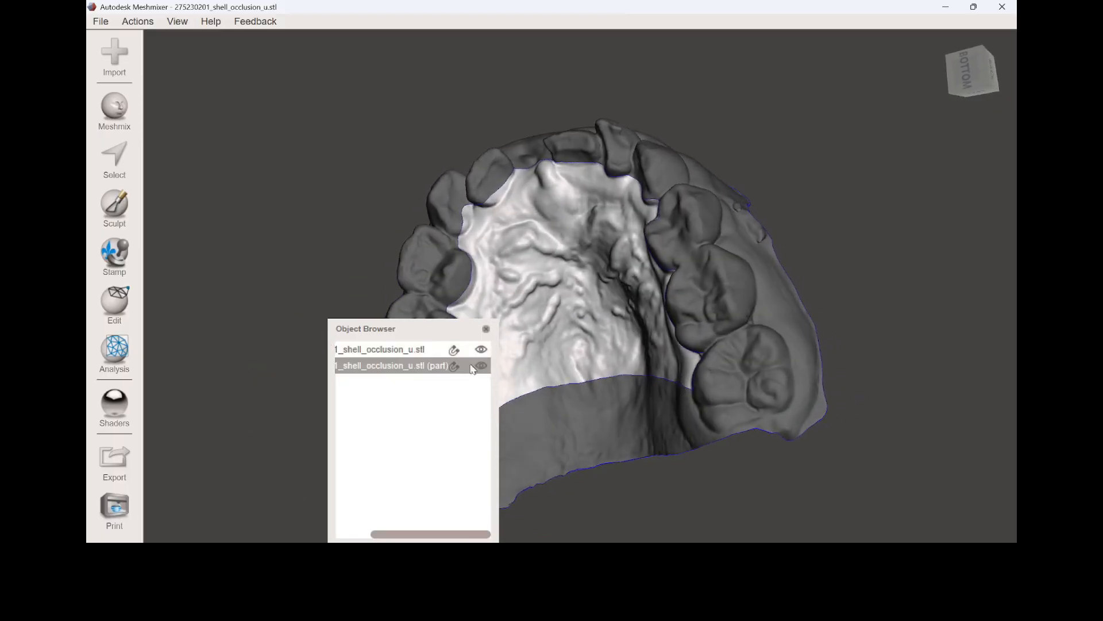
{"action": "left_click", "coordinate": [481, 350]}
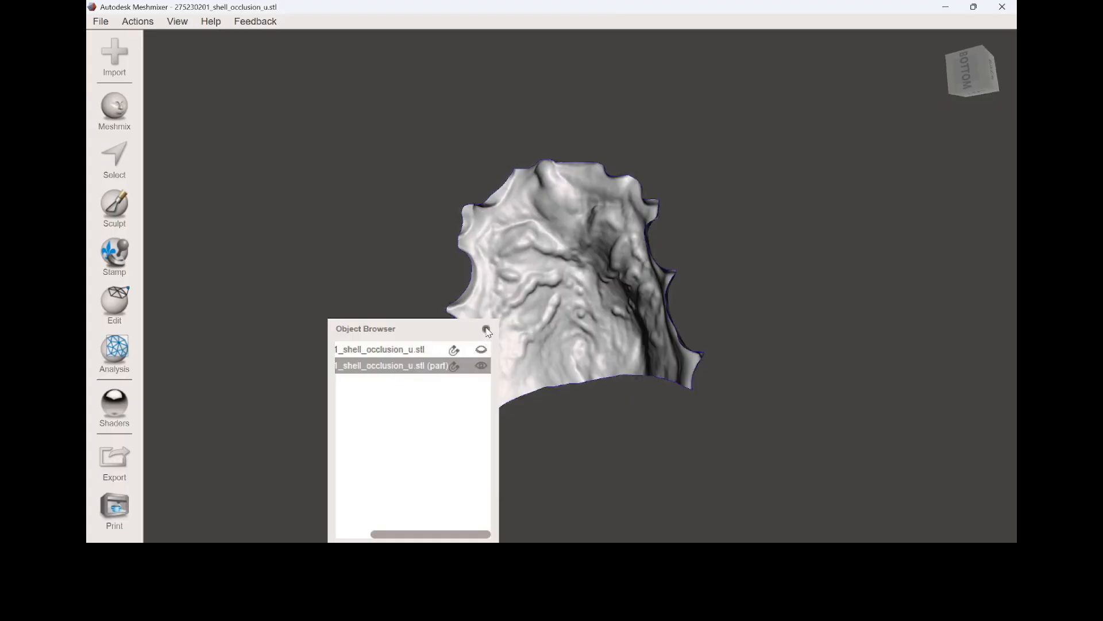
{"action": "left_click", "coordinate": [486, 329]}
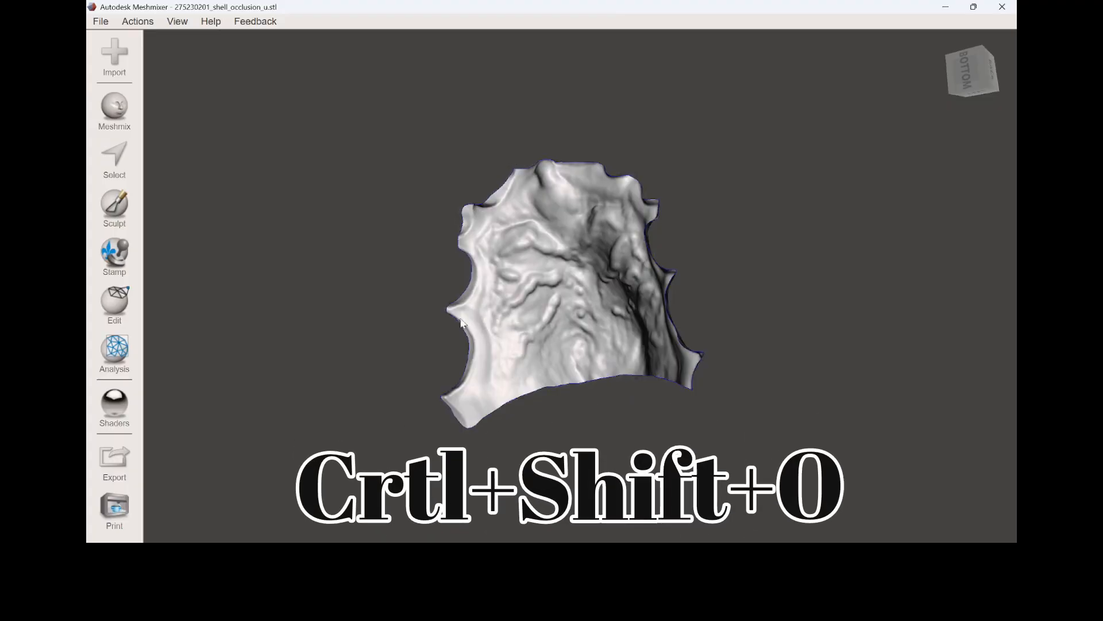
{"action": "key", "text": "ctrl+shift+o"}
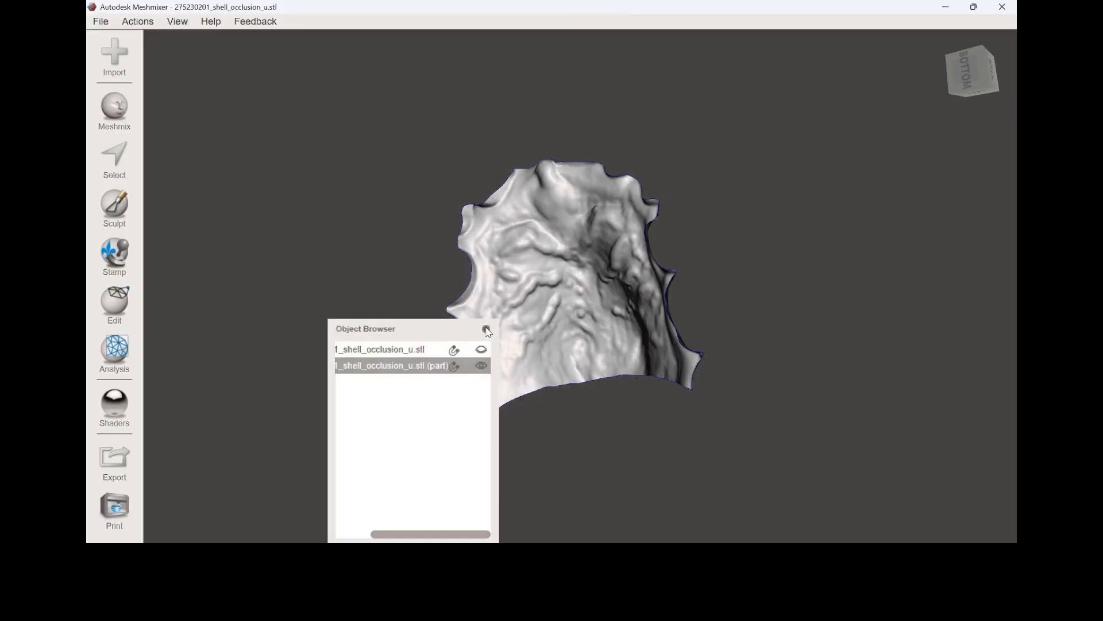
{"action": "left_click", "coordinate": [486, 329]}
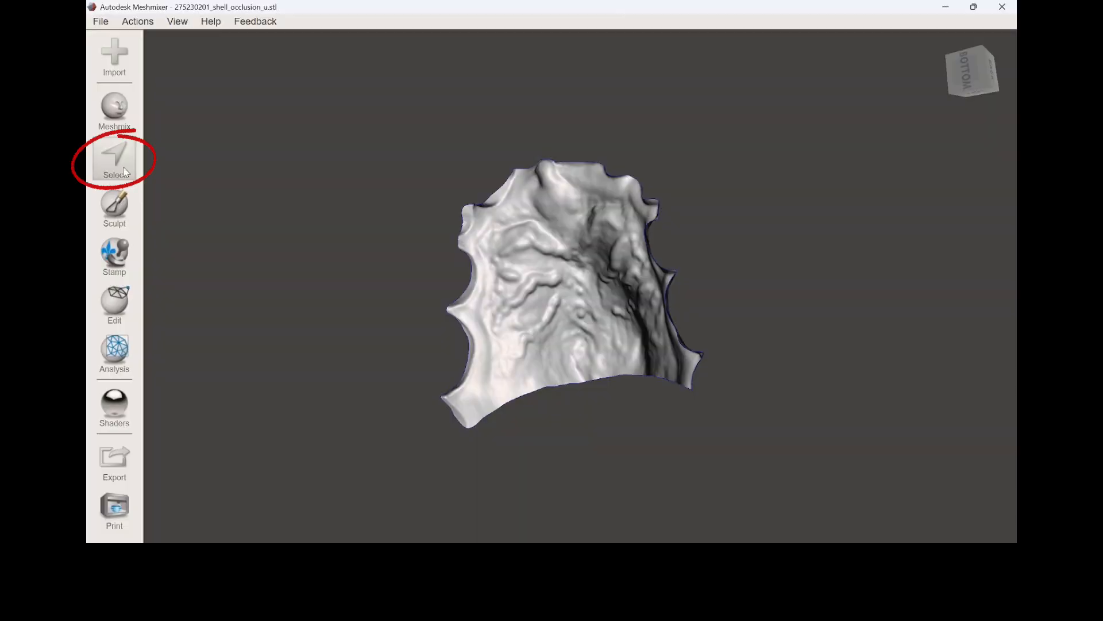
- Select the entire palatal part and extrude it with a 2.5 mm offset, Normal direction and Offset end type
{"action": "left_click", "coordinate": [123, 167]}
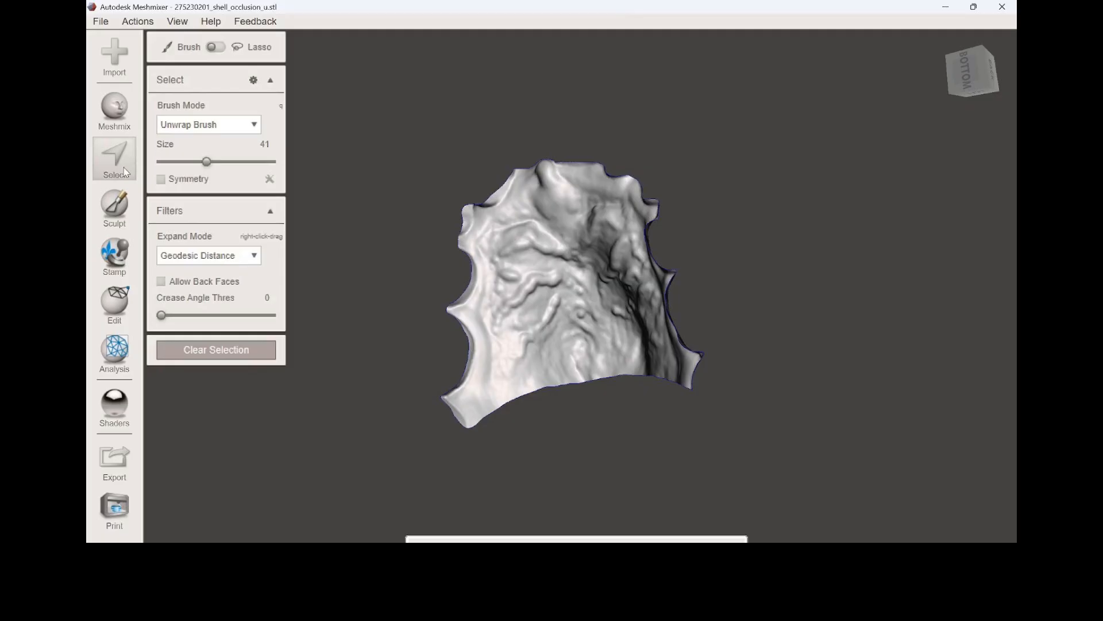
{"action": "key", "text": "ctrl+a"}
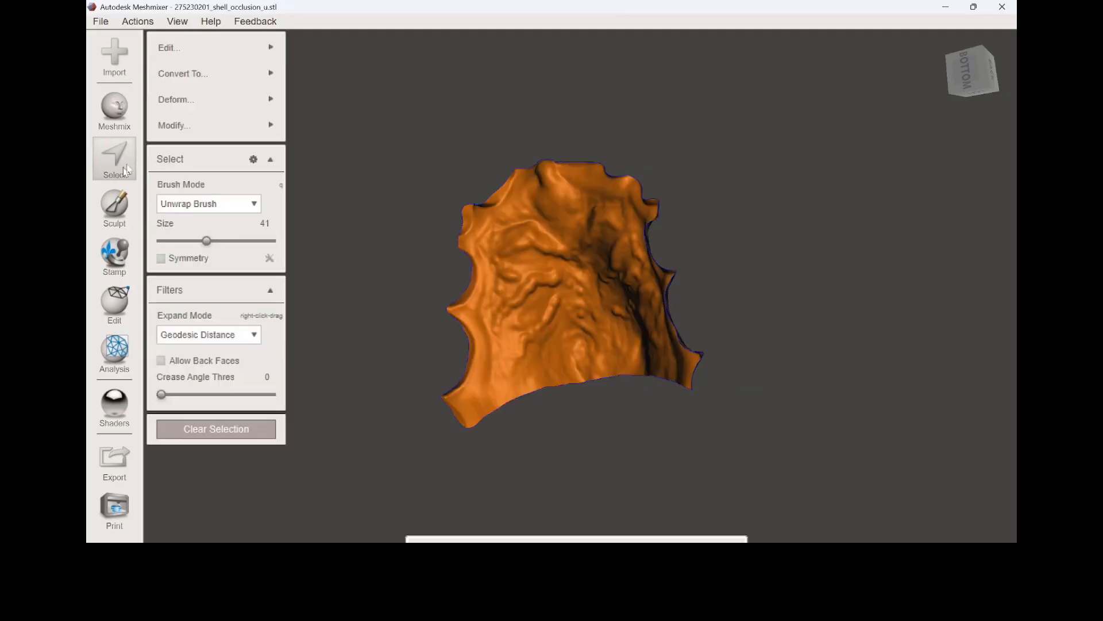
{"action": "mouse_move", "coordinate": [209, 57]}
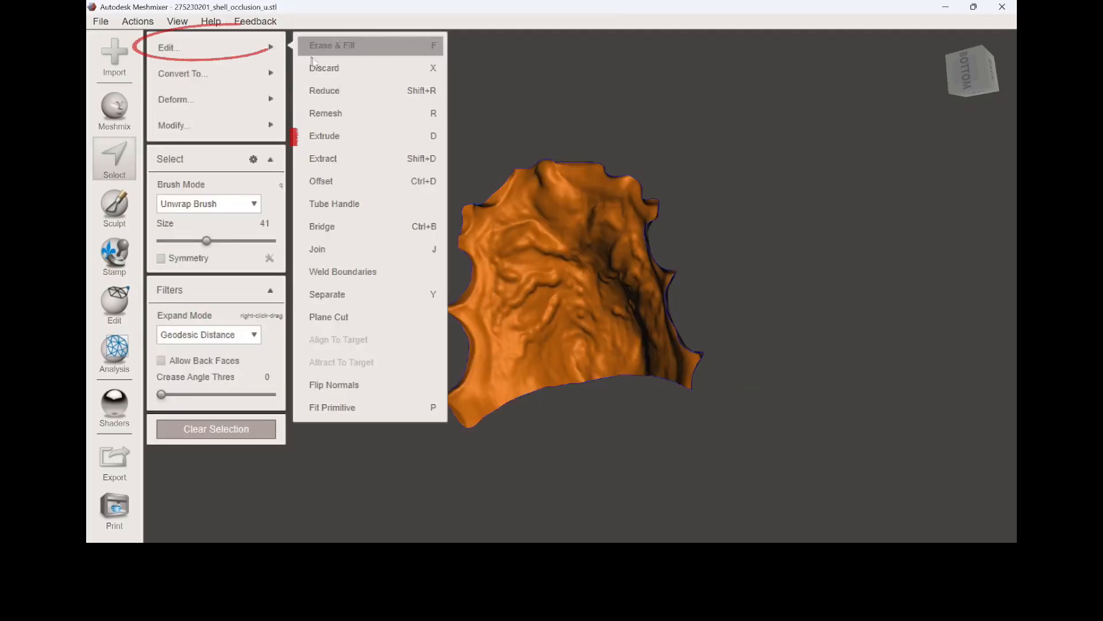
{"action": "left_click", "coordinate": [350, 140]}
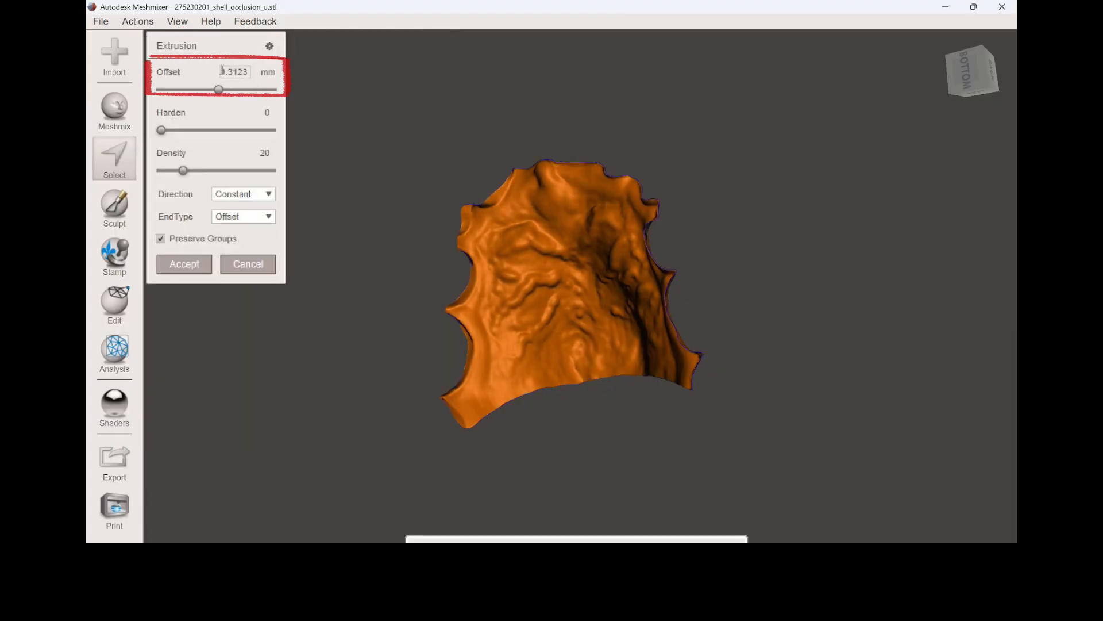
{"action": "left_click_drag", "start_coordinate": [222, 70], "coordinate": [263, 73]}
{"action": "type", "text": "2.5"}
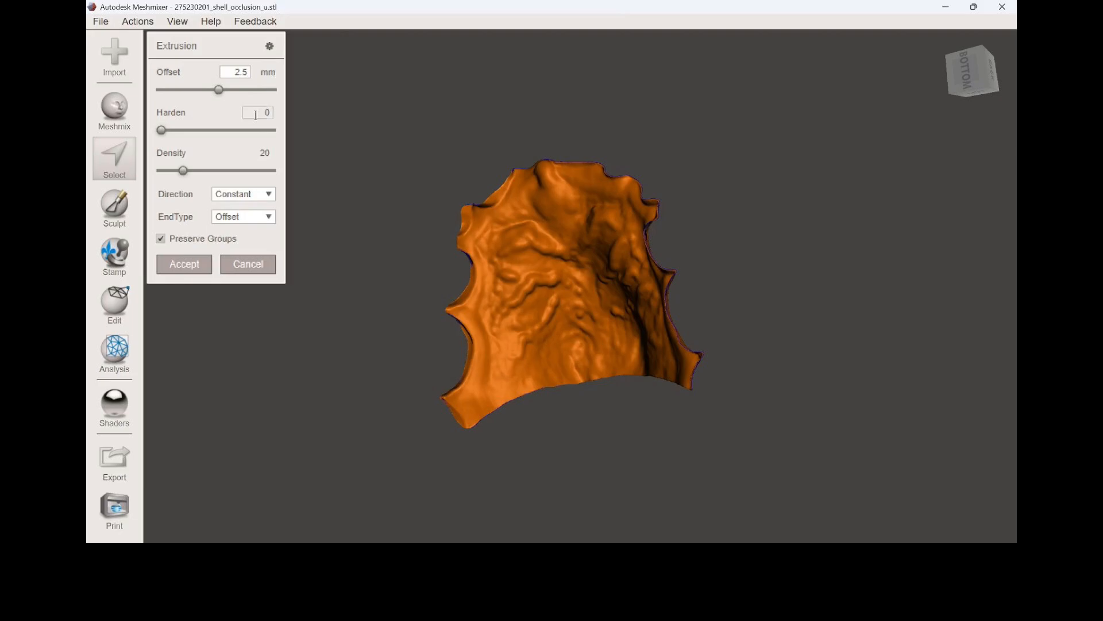
{"action": "left_click", "coordinate": [251, 195]}
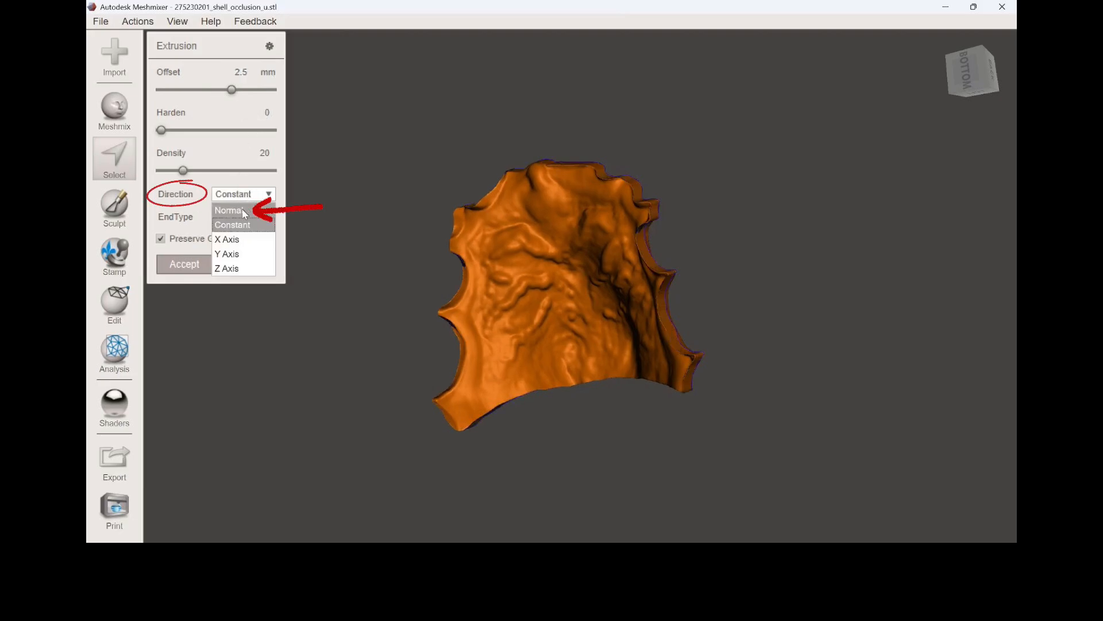
{"action": "left_click", "coordinate": [246, 211]}
{"action": "left_click", "coordinate": [246, 216]}
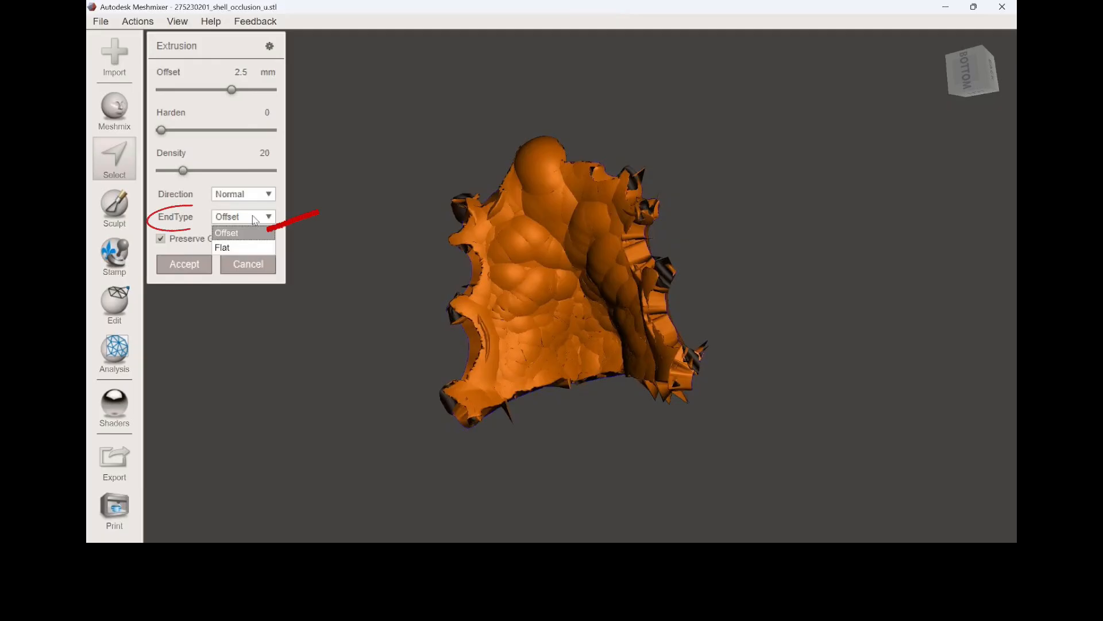
{"action": "left_click", "coordinate": [244, 233]}
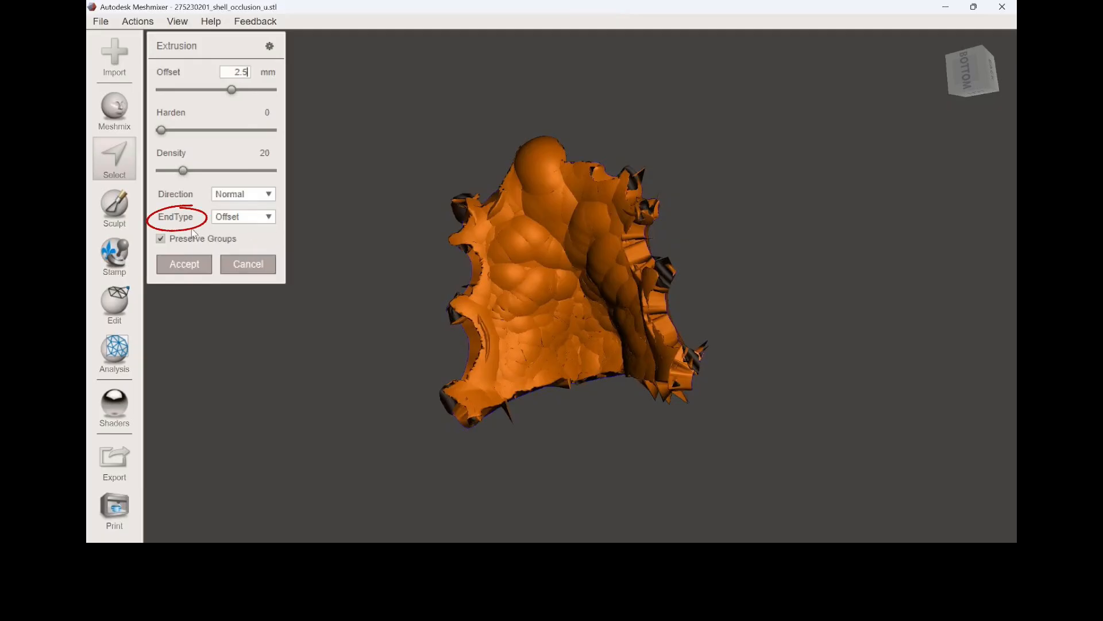
{"action": "left_click", "coordinate": [185, 264]}
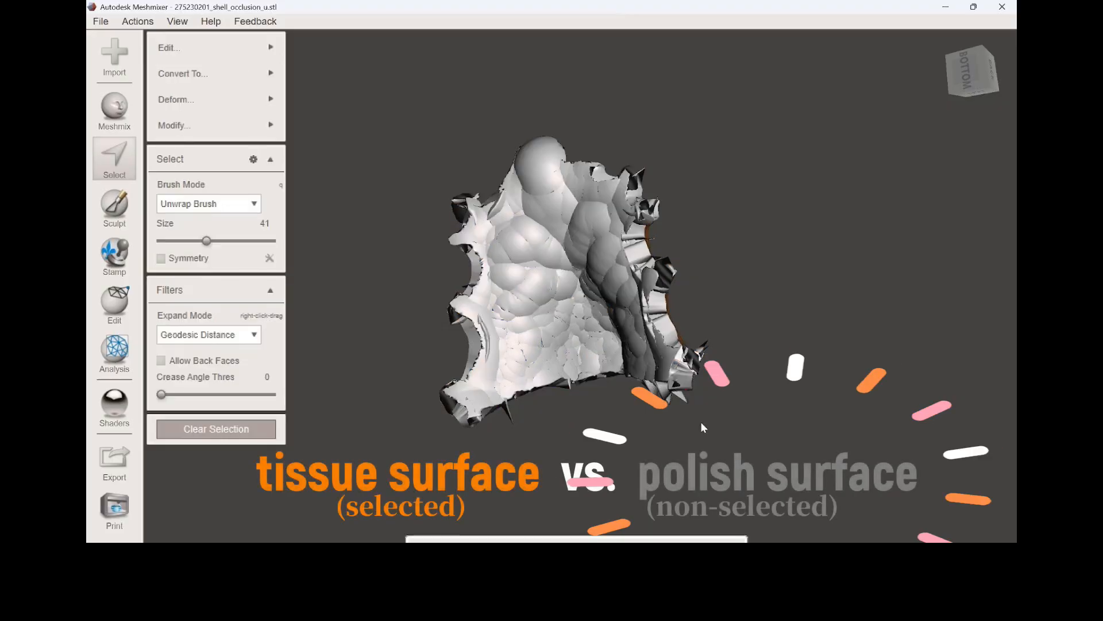
- Invert the selection on the extruded plate so the polish surface is selected instead of the tissue surface
{"action": "right_click_drag", "start_coordinate": [701, 421], "coordinate": [691, 66]}
{"action": "right_click_drag", "start_coordinate": [676, 430], "coordinate": [621, 292]}
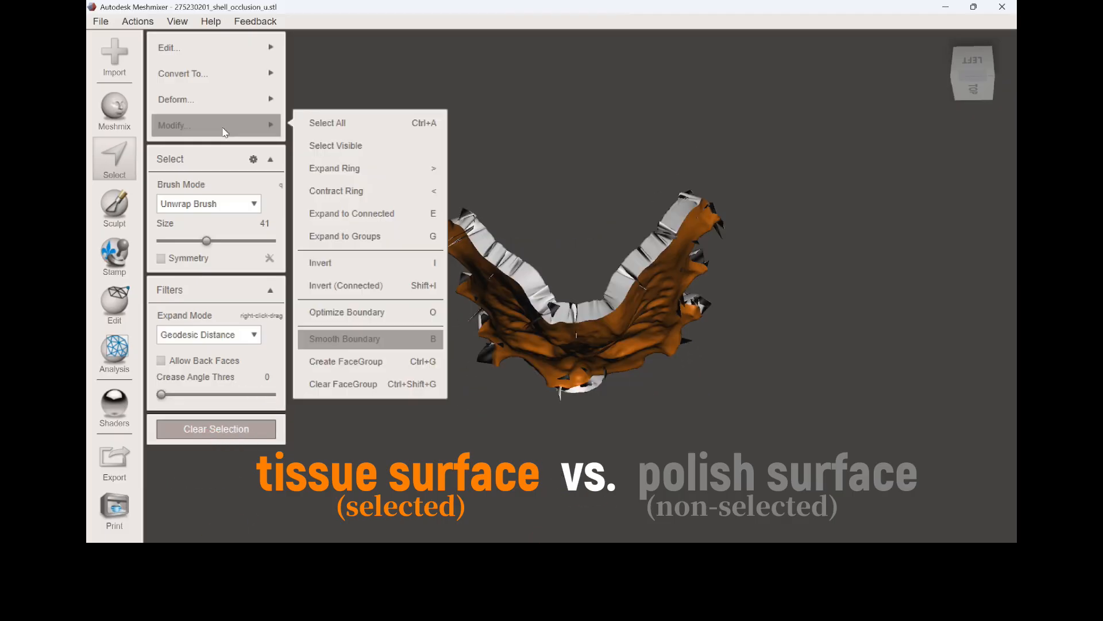
{"action": "left_click", "coordinate": [402, 264]}
{"action": "right_click_drag", "start_coordinate": [575, 222], "coordinate": [591, 482]}
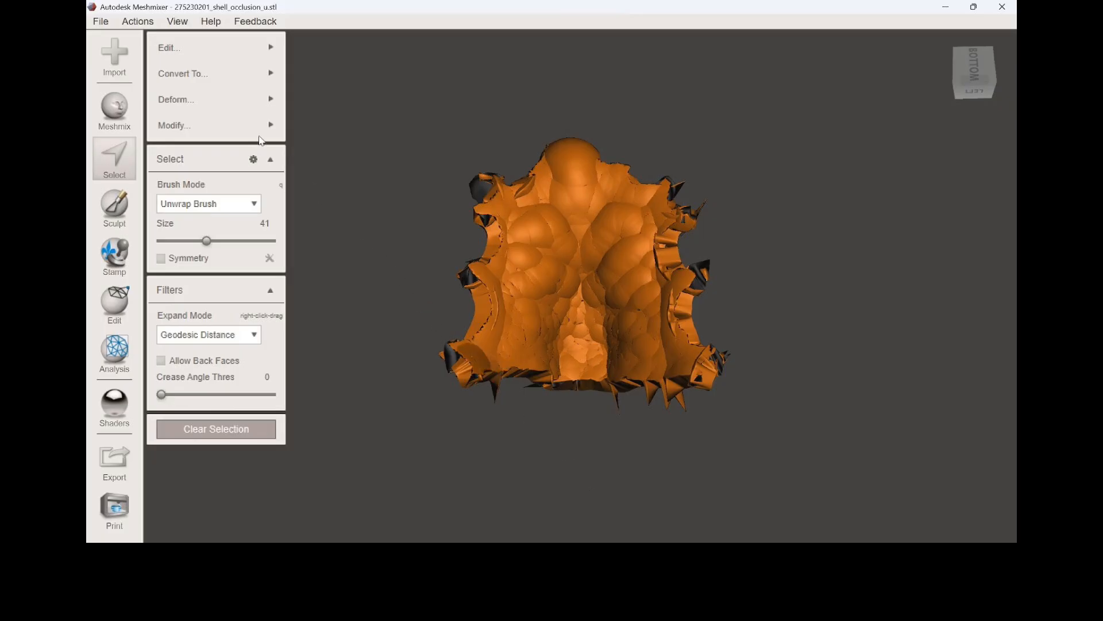
- Smooth the selected polish surface with the Uniform Triangles type, Smoothing 1, Smoothing Scale 68.43 and Constraint Rings 1
{"action": "mouse_move", "coordinate": [250, 102]}
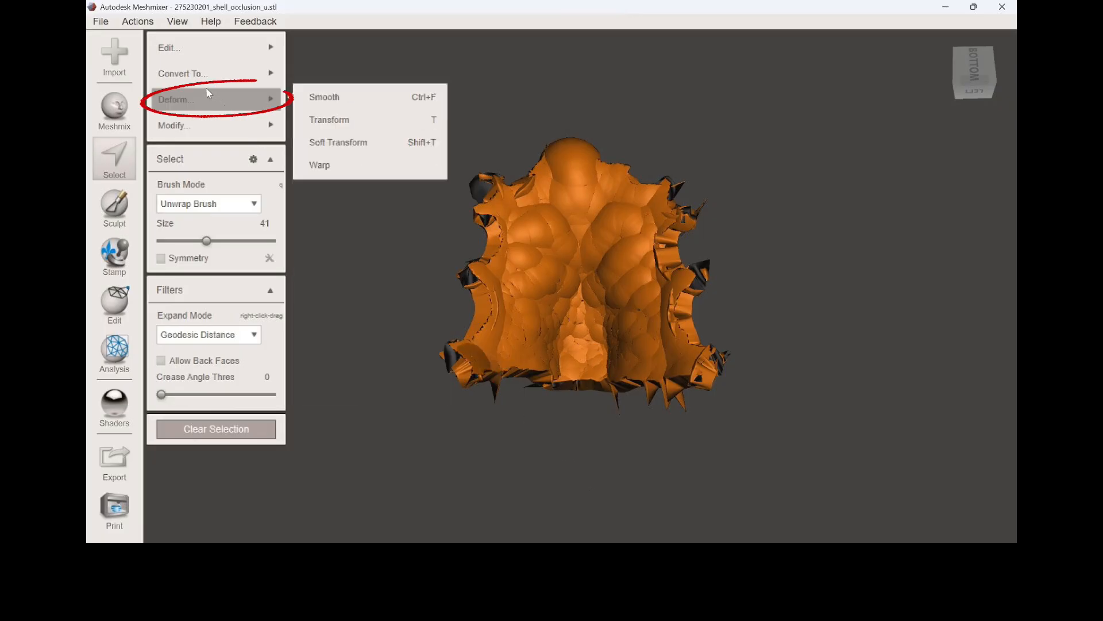
{"action": "left_click", "coordinate": [311, 99]}
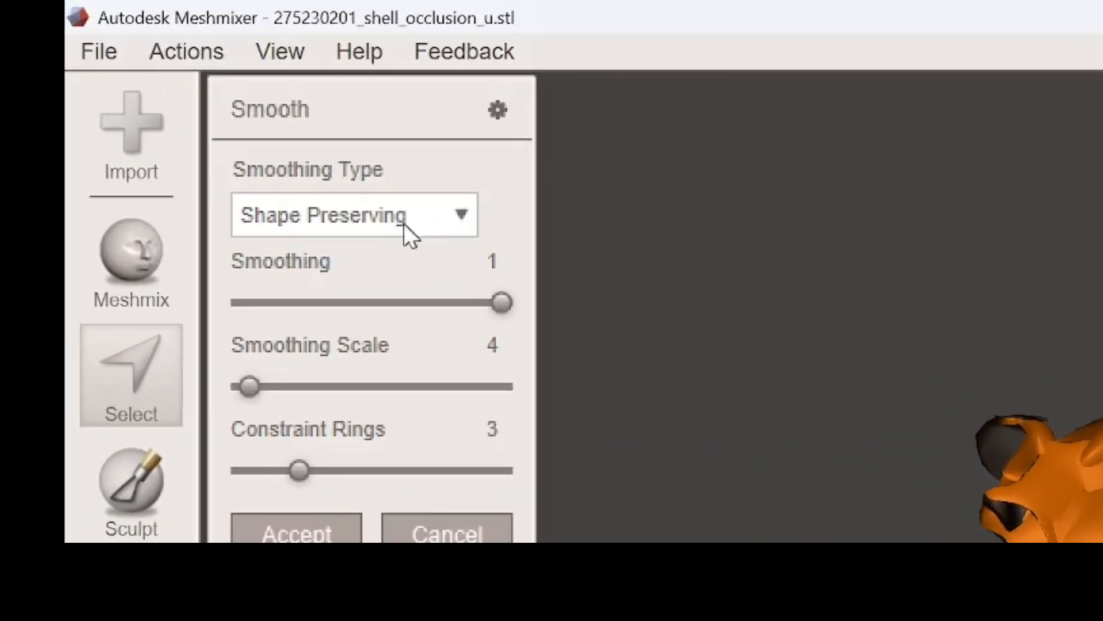
{"action": "left_click", "coordinate": [230, 95]}
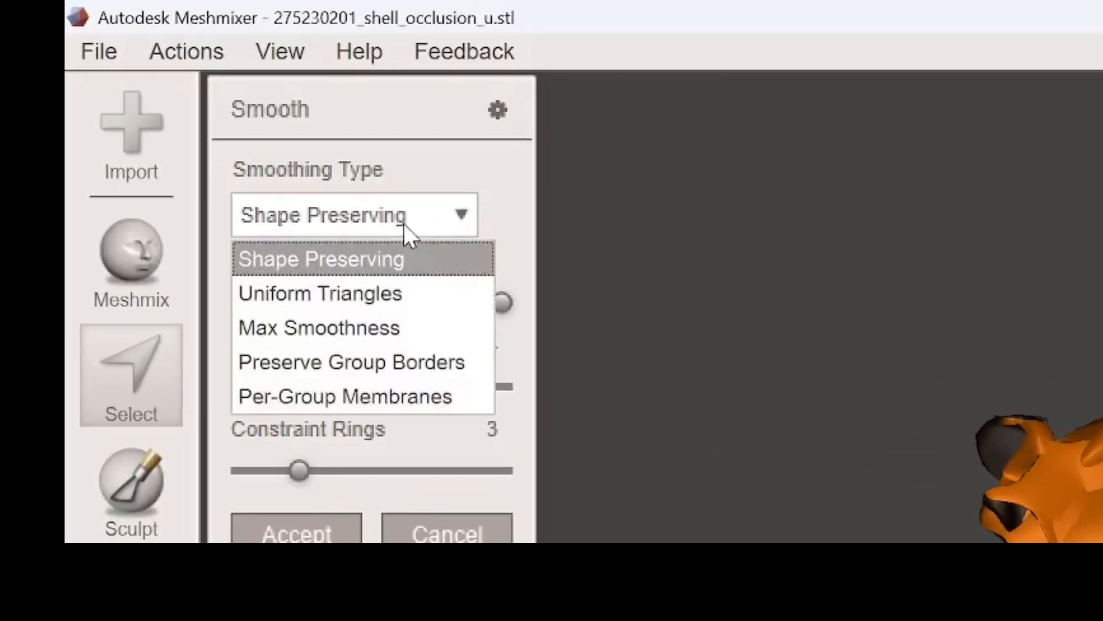
{"action": "left_click", "coordinate": [385, 293]}
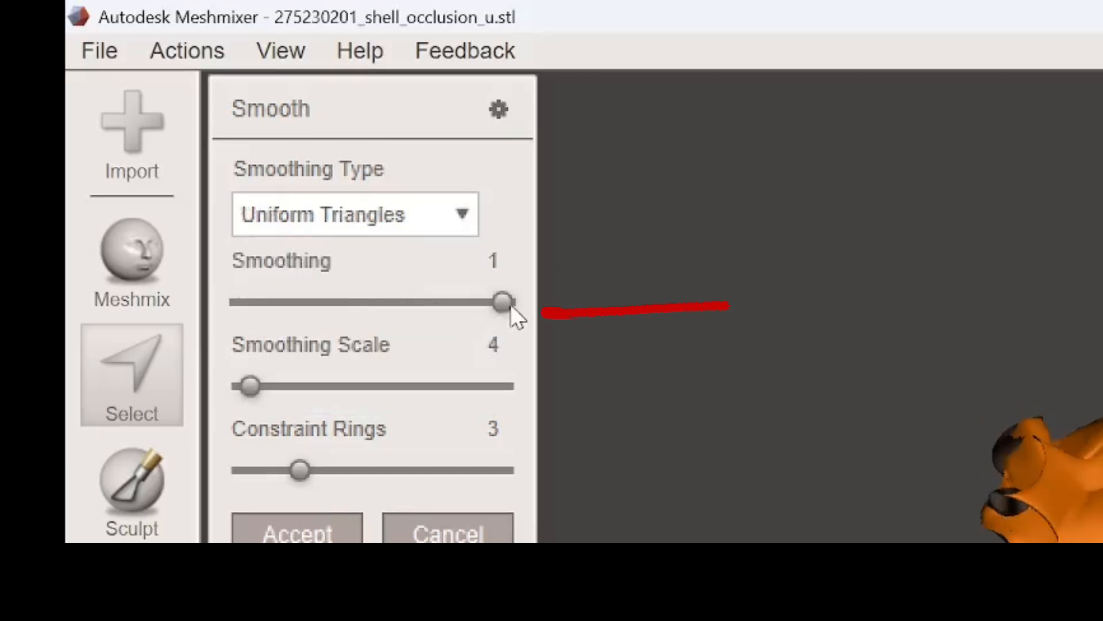
{"action": "left_click_drag", "start_coordinate": [296, 475], "coordinate": [224, 472]}
{"action": "left_click_drag", "start_coordinate": [275, 395], "coordinate": [357, 394]}
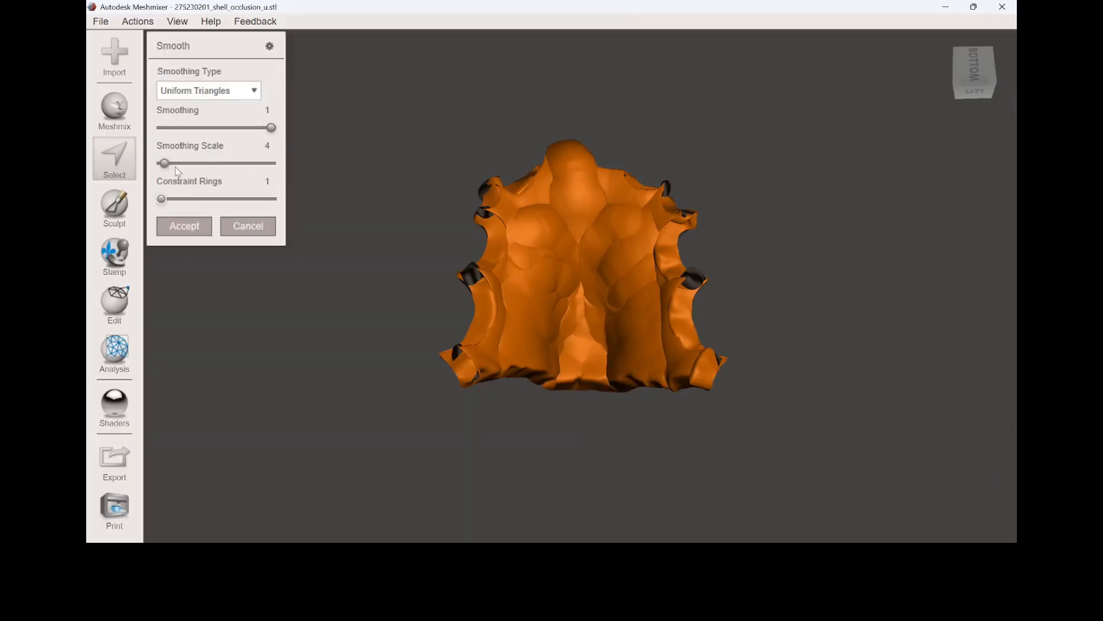
{"action": "left_click_drag", "start_coordinate": [208, 168], "coordinate": [250, 166]}
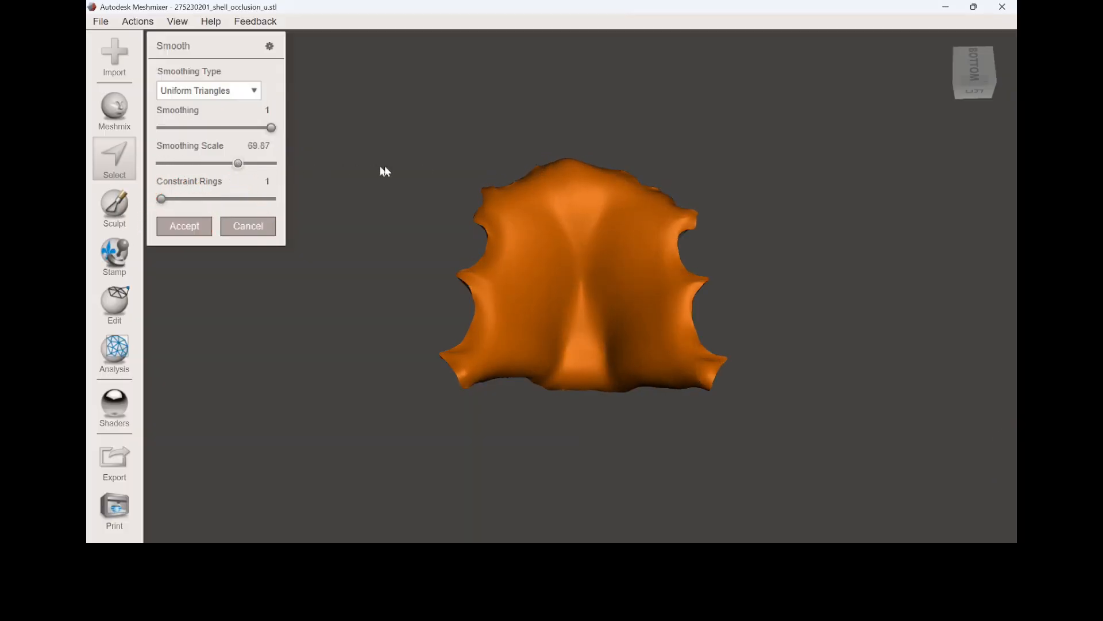
{"action": "mouse_move", "coordinate": [381, 170]}
{"action": "right_mouse_down"}
{"action": "mouse_move", "coordinate": [423, 246]}
{"action": "mouse_move", "coordinate": [424, 273]}
{"action": "right_mouse_up"}
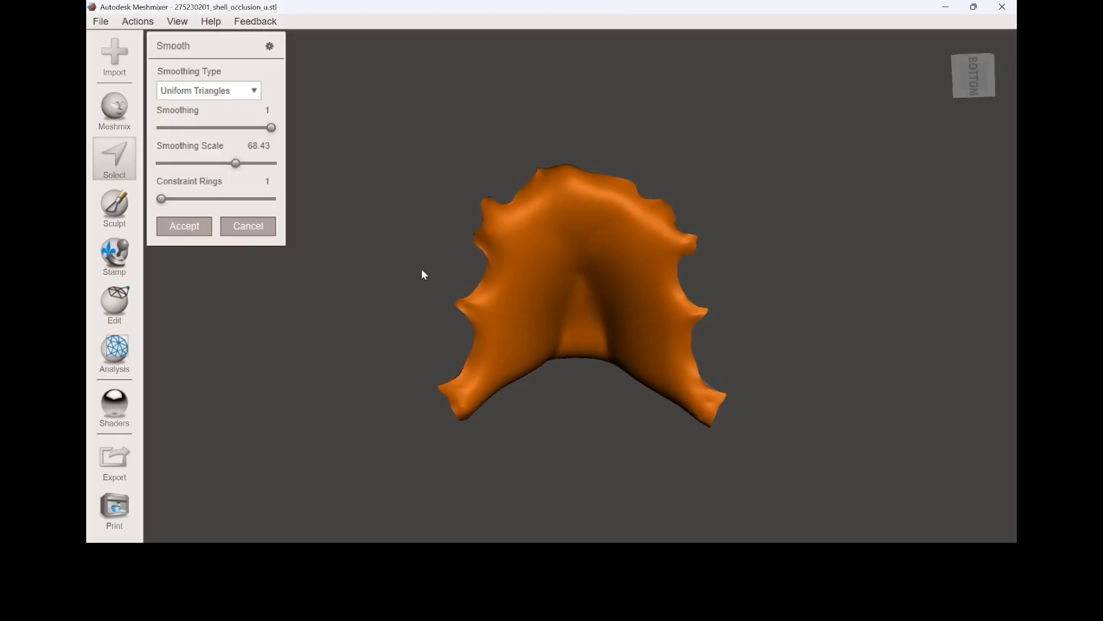
{"action": "left_click", "coordinate": [185, 226]}
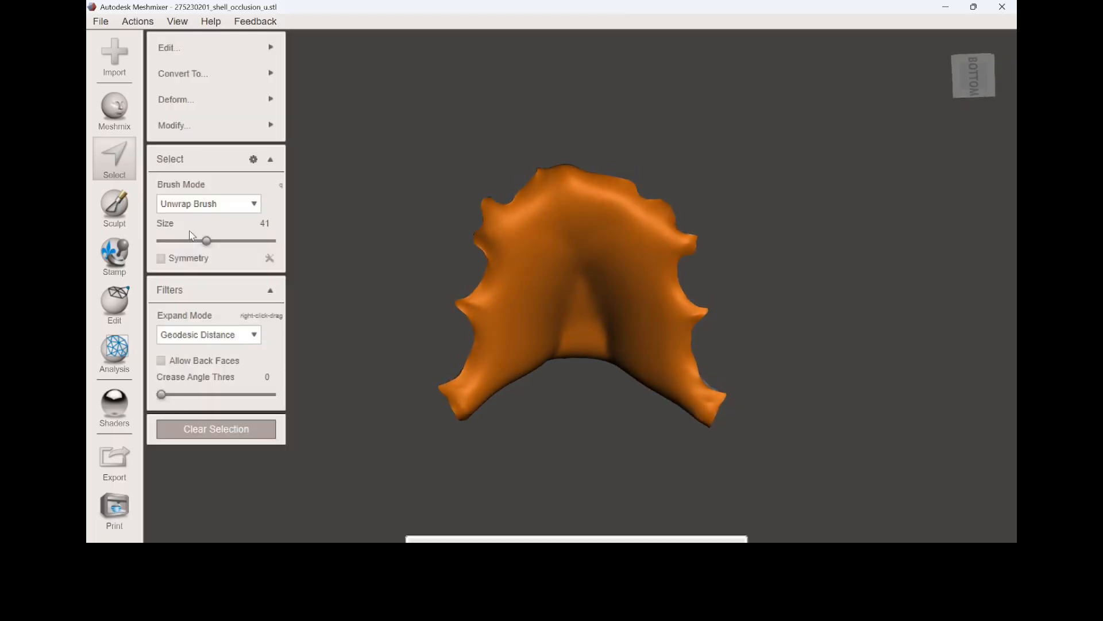
- Export the palatal plate in STL ASCII Format with the file name done
{"action": "right_click_drag", "start_coordinate": [754, 310], "coordinate": [1001, 360]}
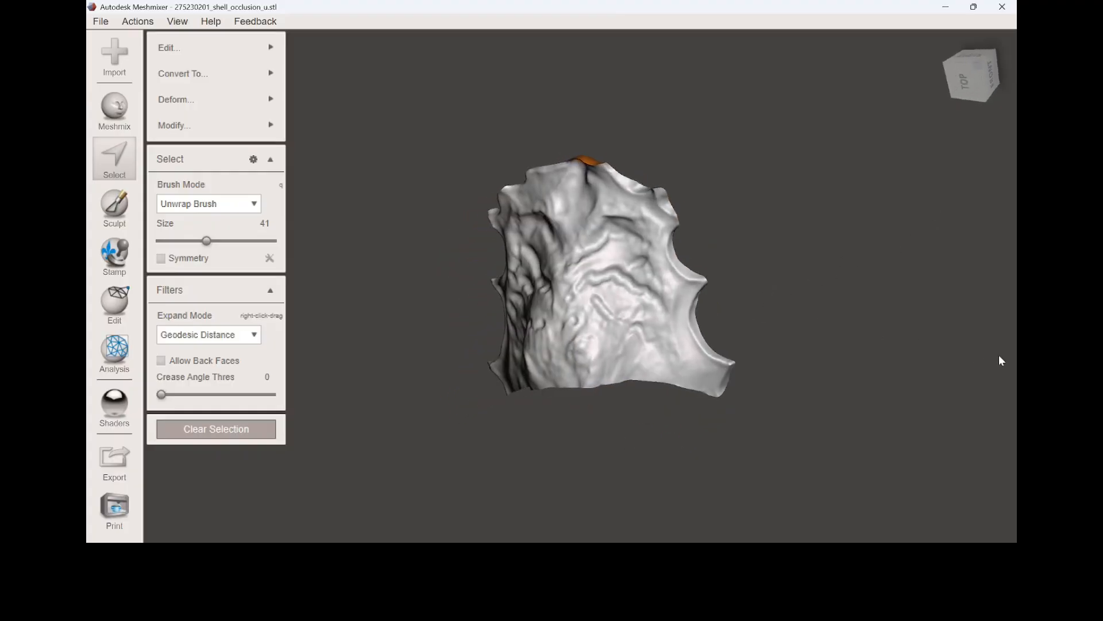
{"action": "left_click", "coordinate": [116, 458]}
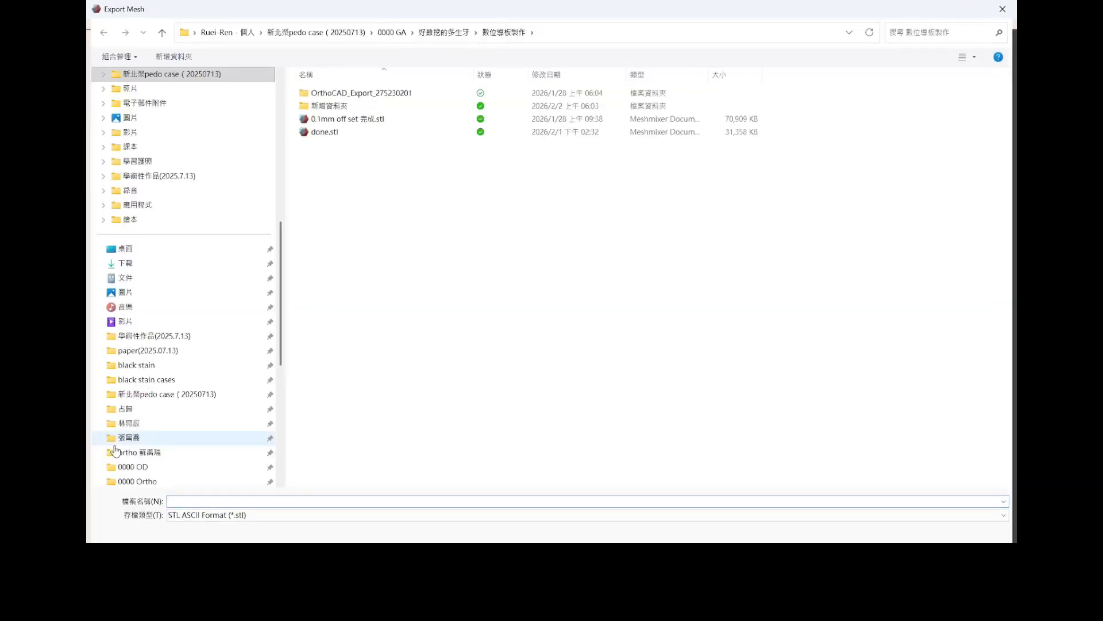
{"action": "type", "text": "done"}
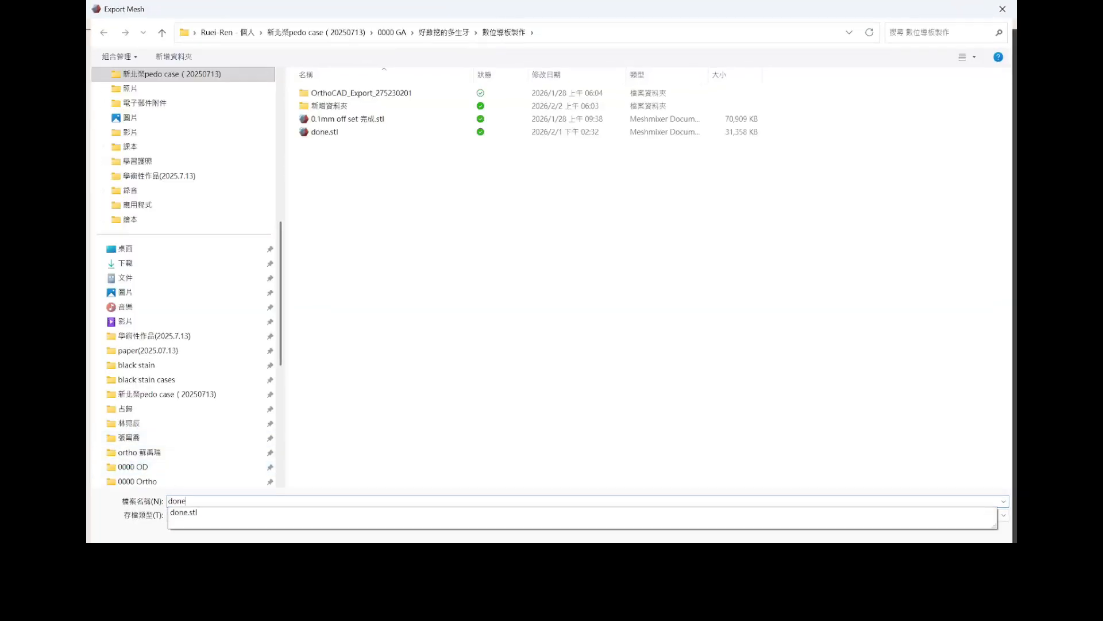